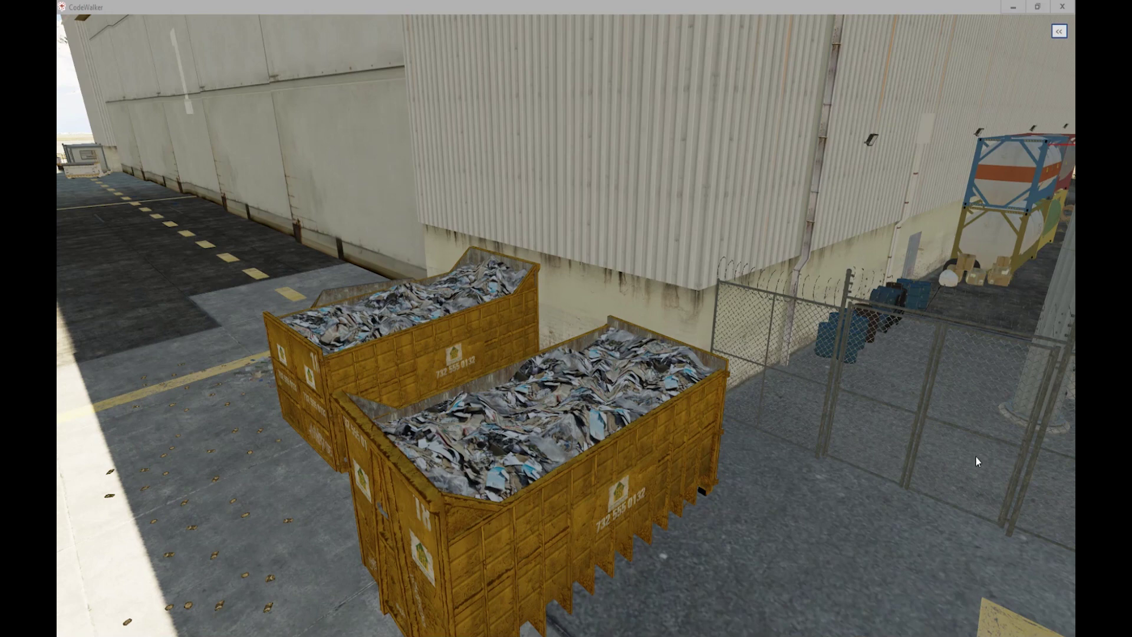
Display the editing tools and the world view options, including the DLC level setting
click(909, 491)
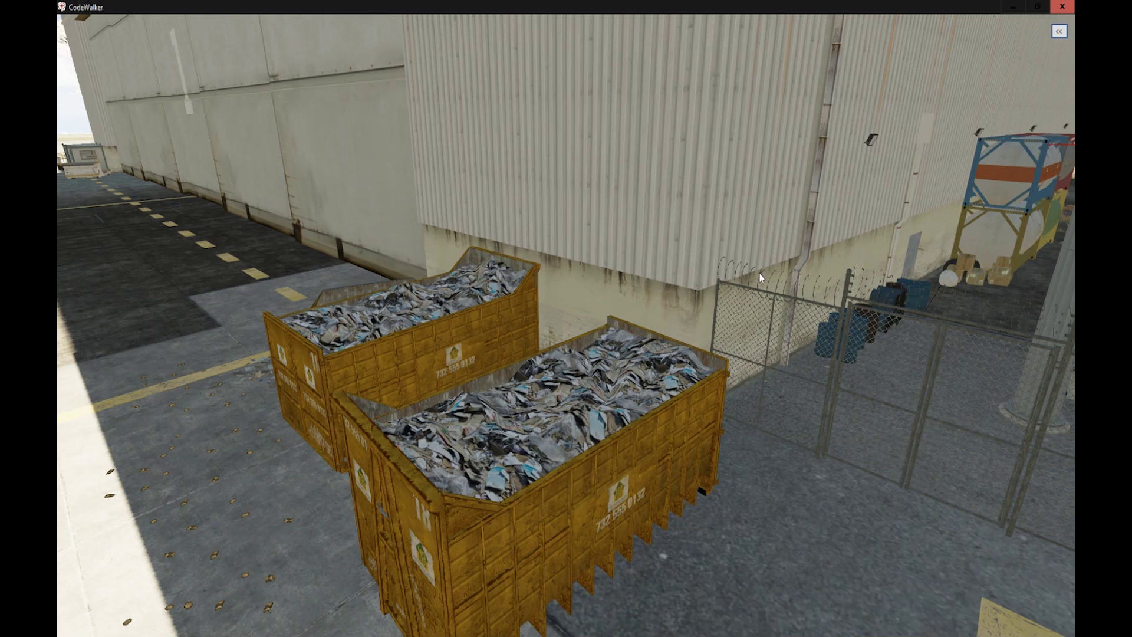
key(t)
key(space)
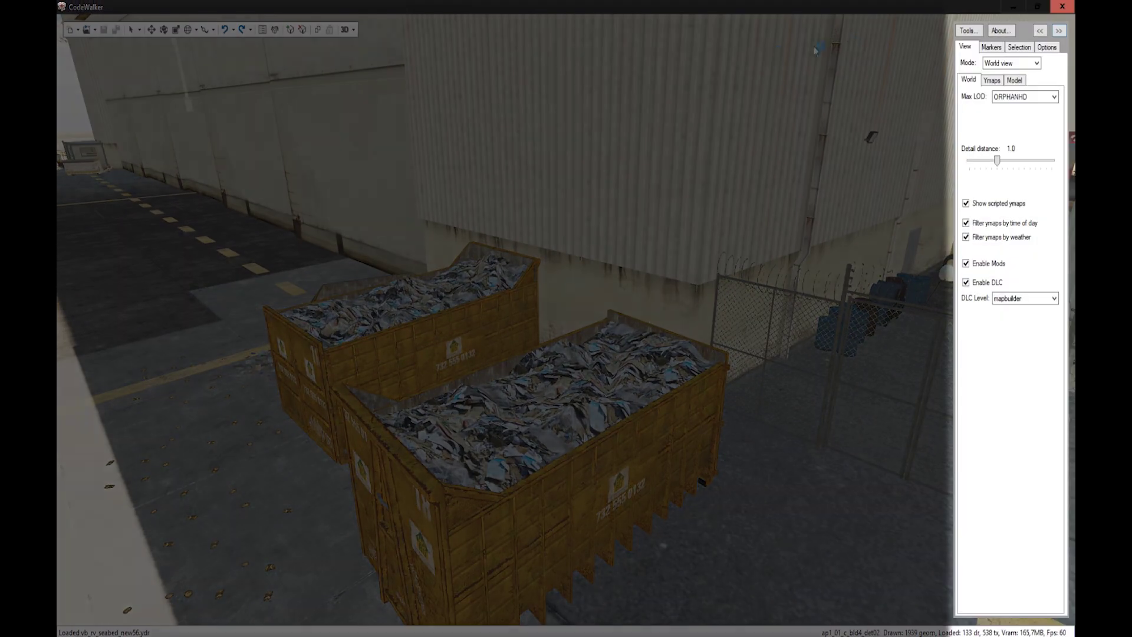
click(1010, 296)
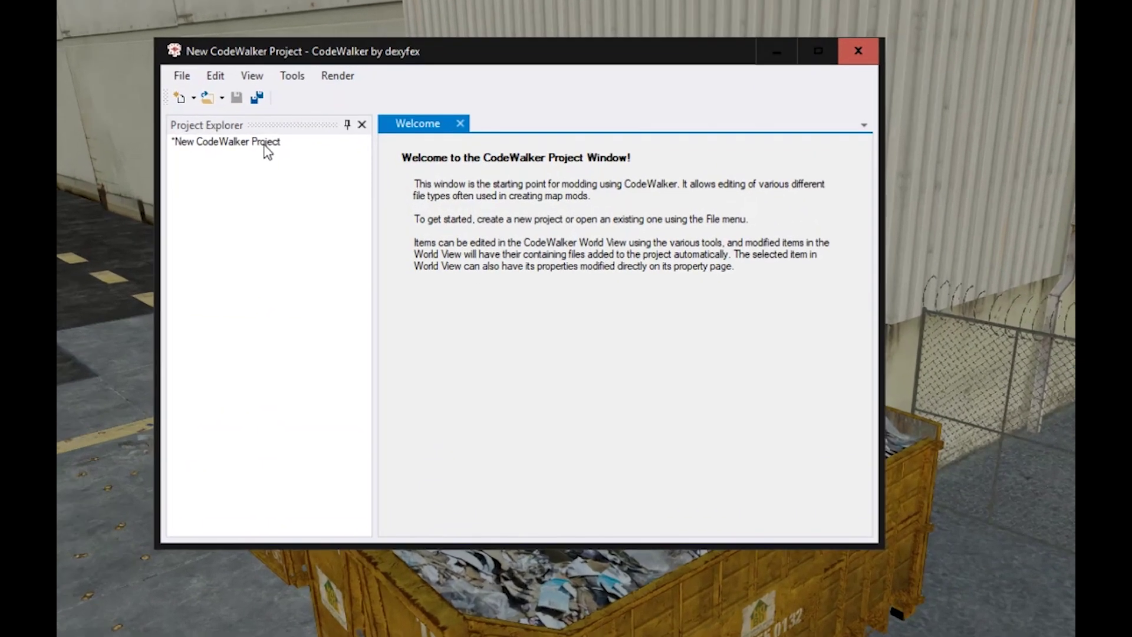
Rename the new CodeWalker project as Tutorial
click(319, 161)
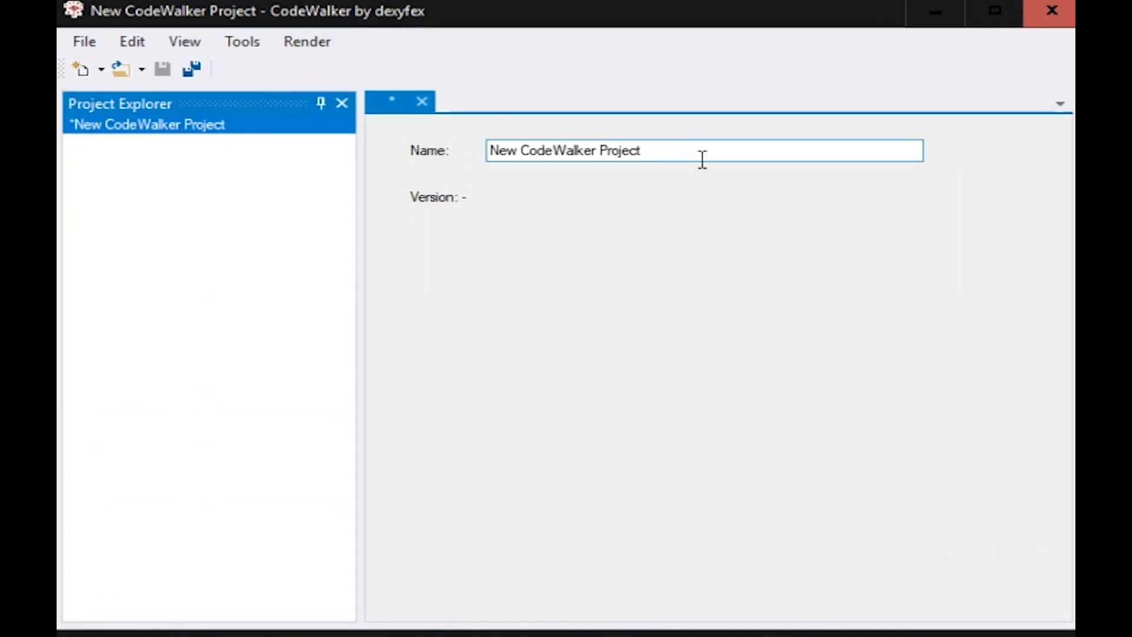
drag(526, 181, 397, 166)
text(Tutorial)
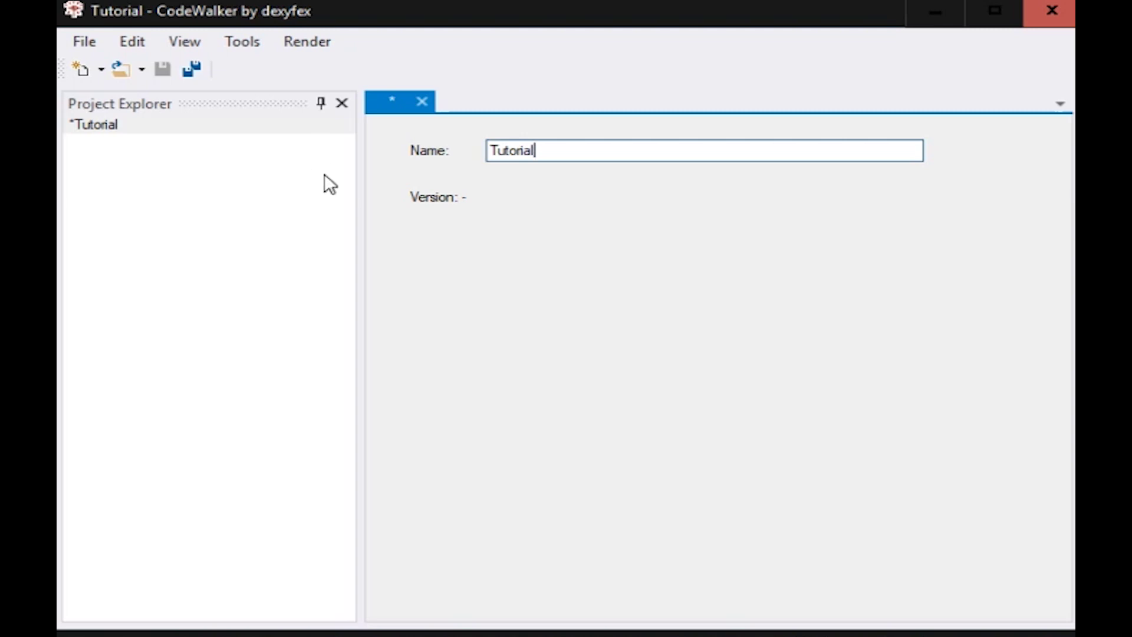
click(256, 140)
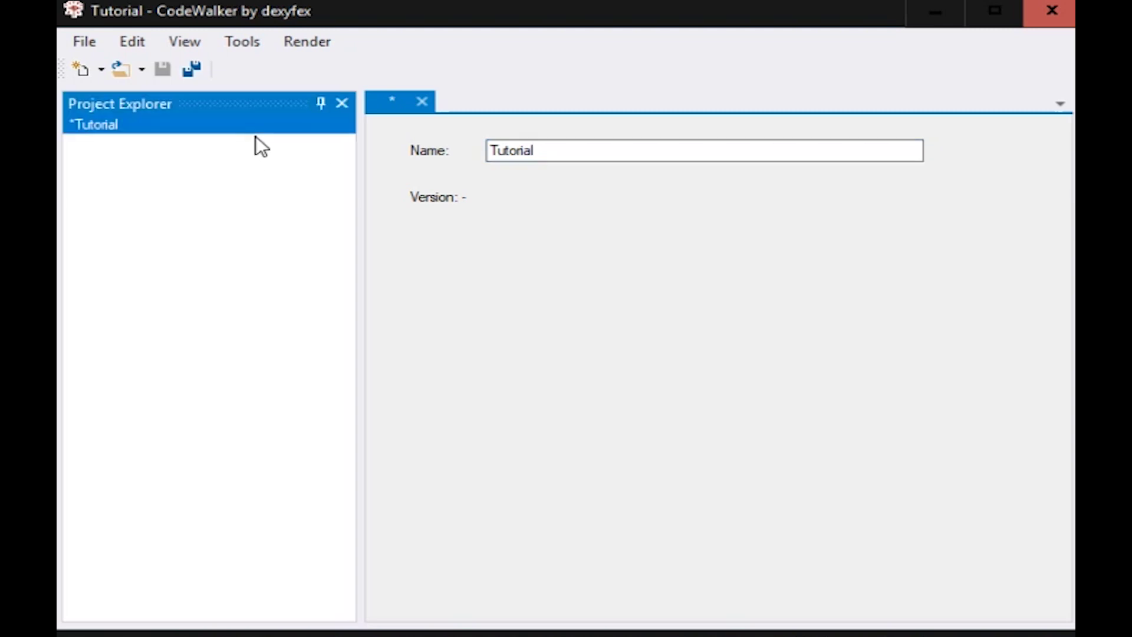
Add a new ymap file to the Tutorial project and name it test
click(101, 70)
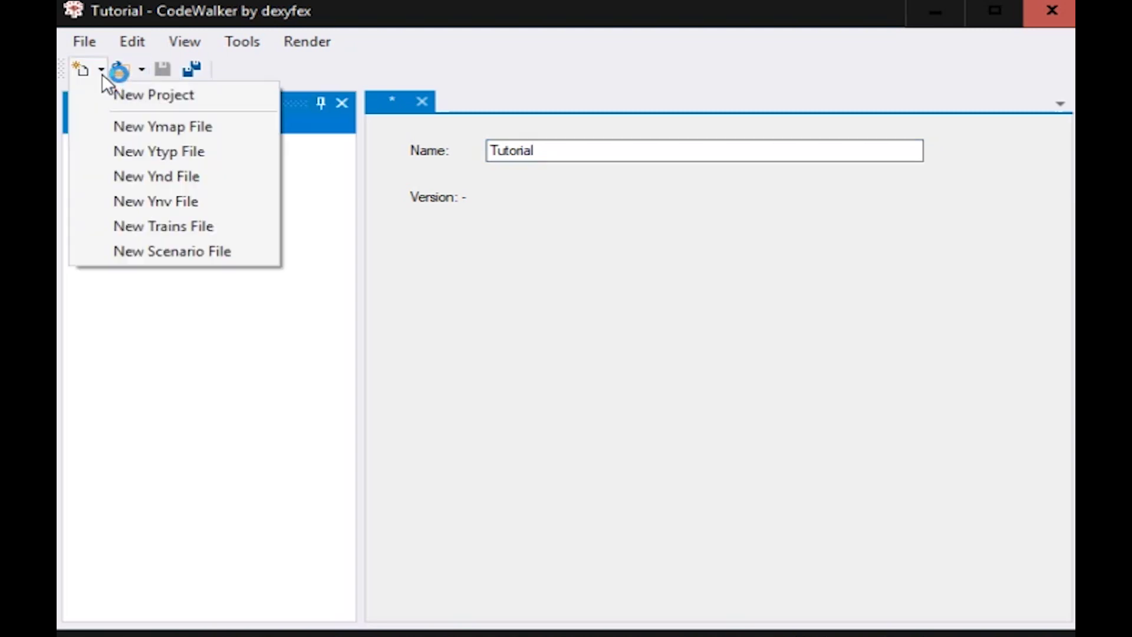
click(125, 127)
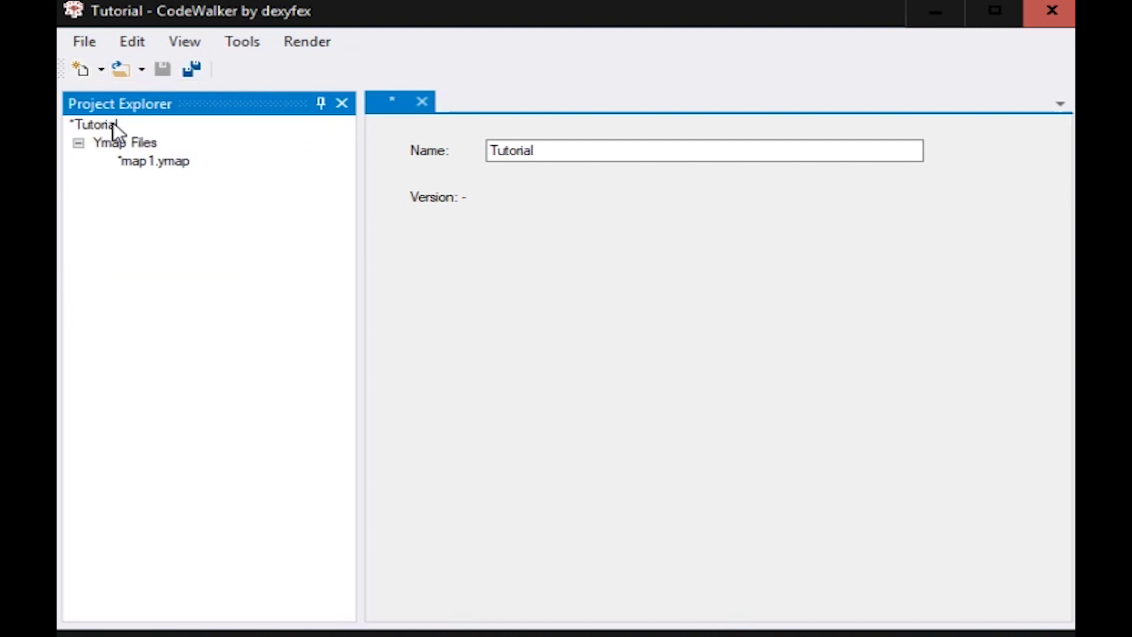
click(169, 157)
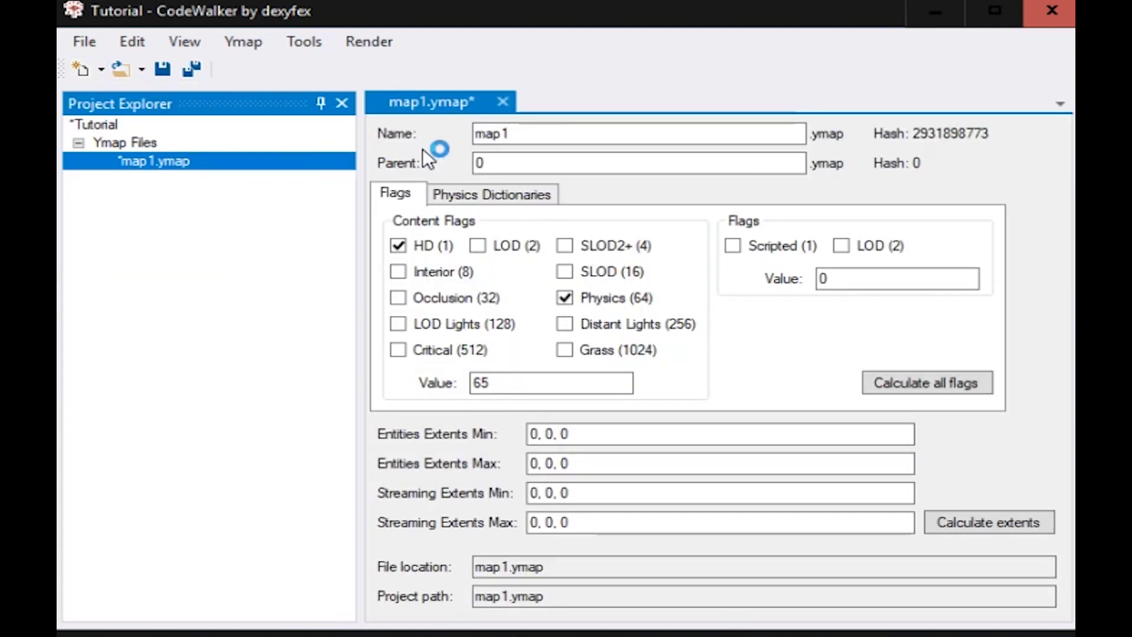
double_click(537, 131)
text(test)
click(284, 162)
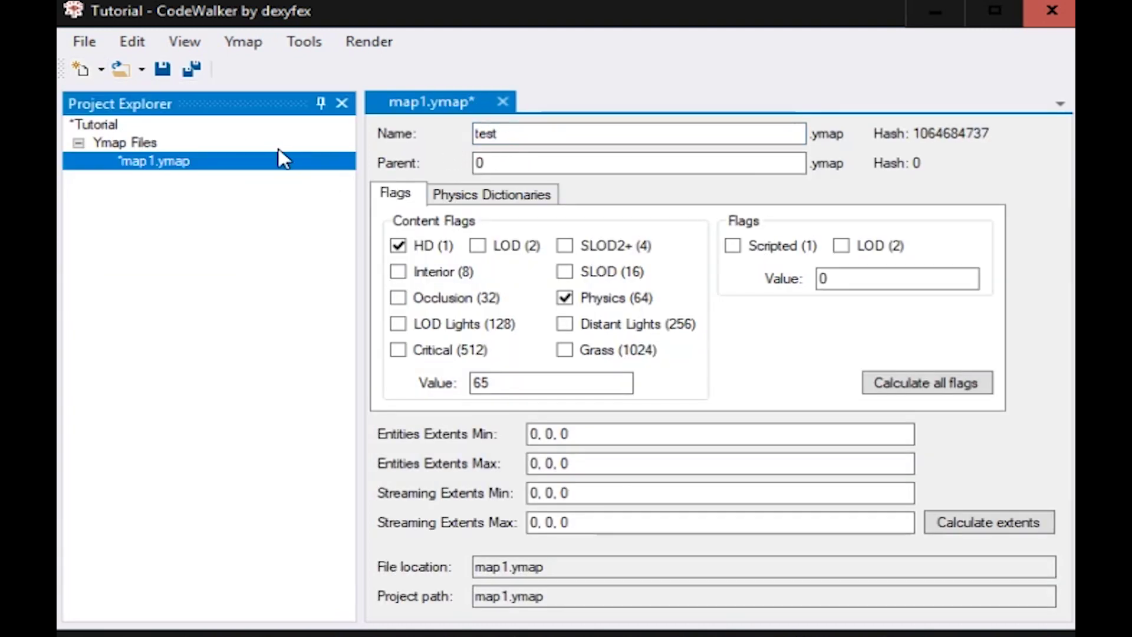
Add a new entity to the ymap and set its archetype to prop_dummy_car
click(236, 43)
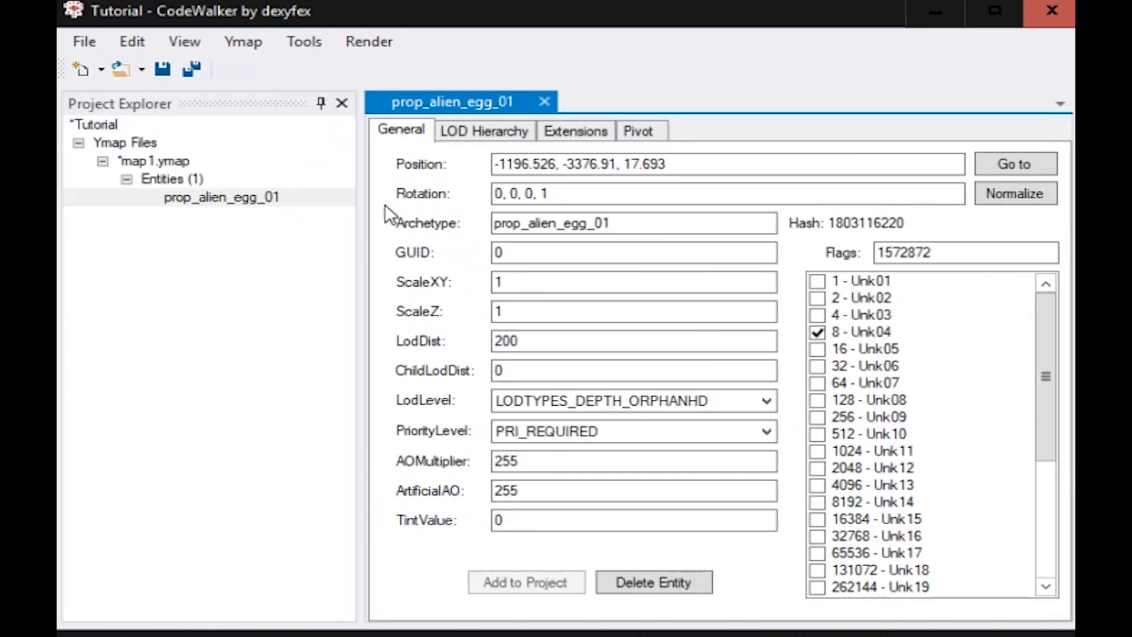
drag(626, 230, 412, 218)
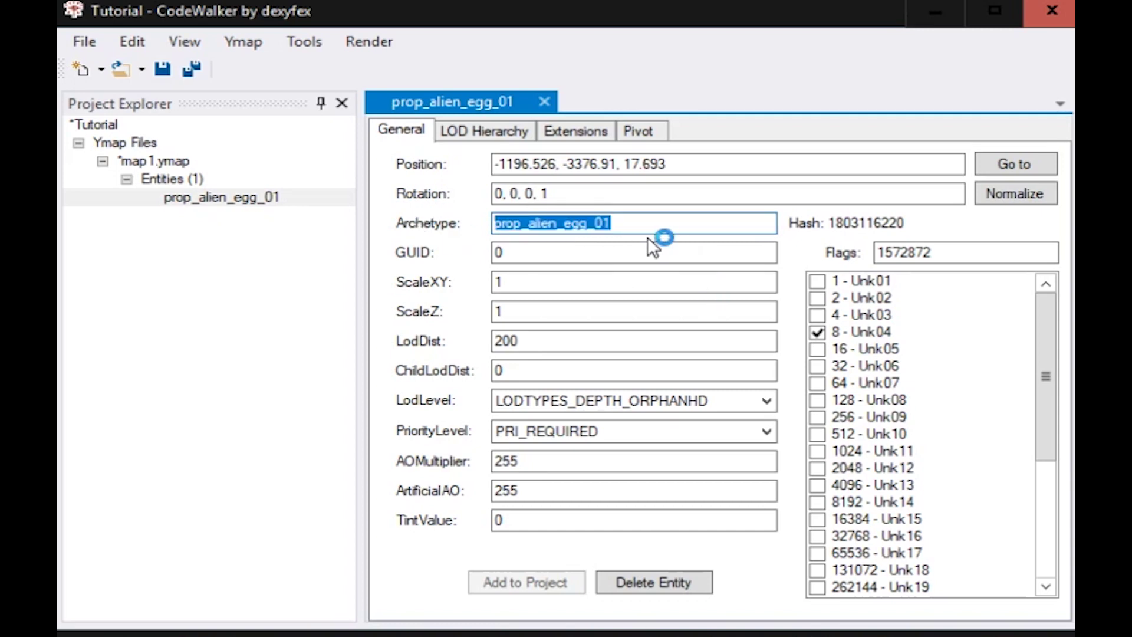
text(prop_dummy)
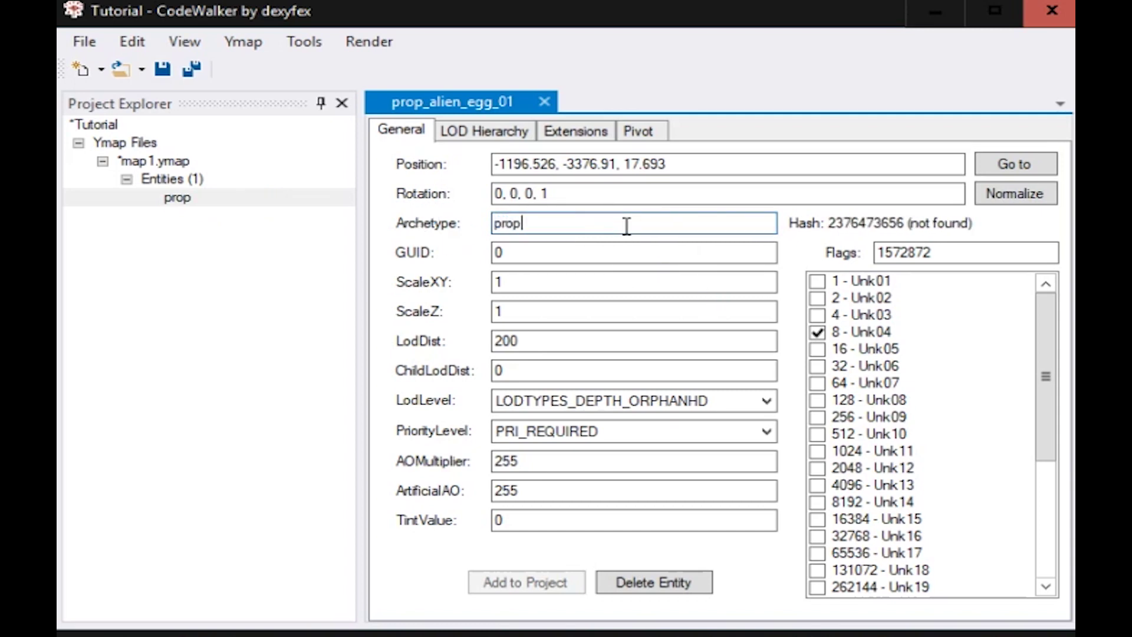
text(_car)
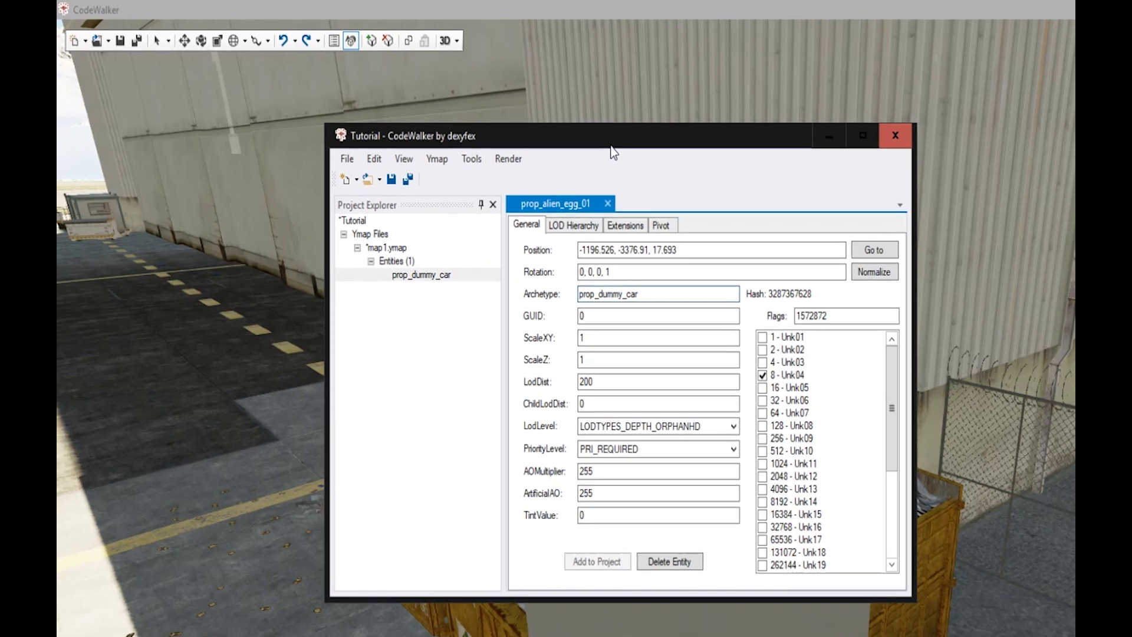
drag(611, 147, 847, 201)
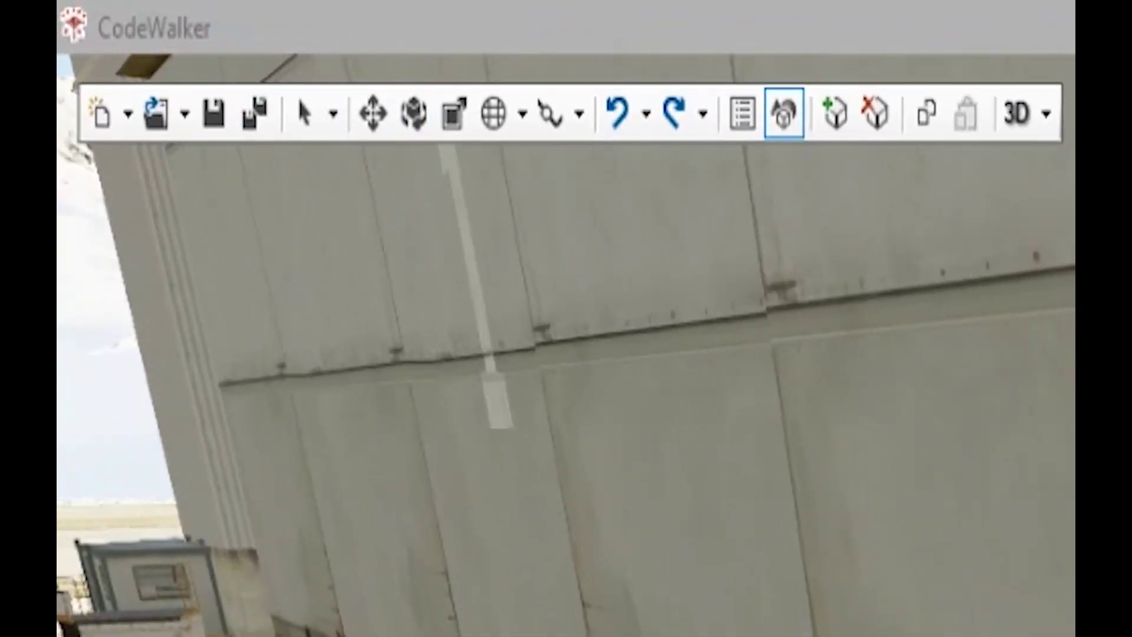
Examine the available options for creating files, opening files and selecting objects
click(336, 20)
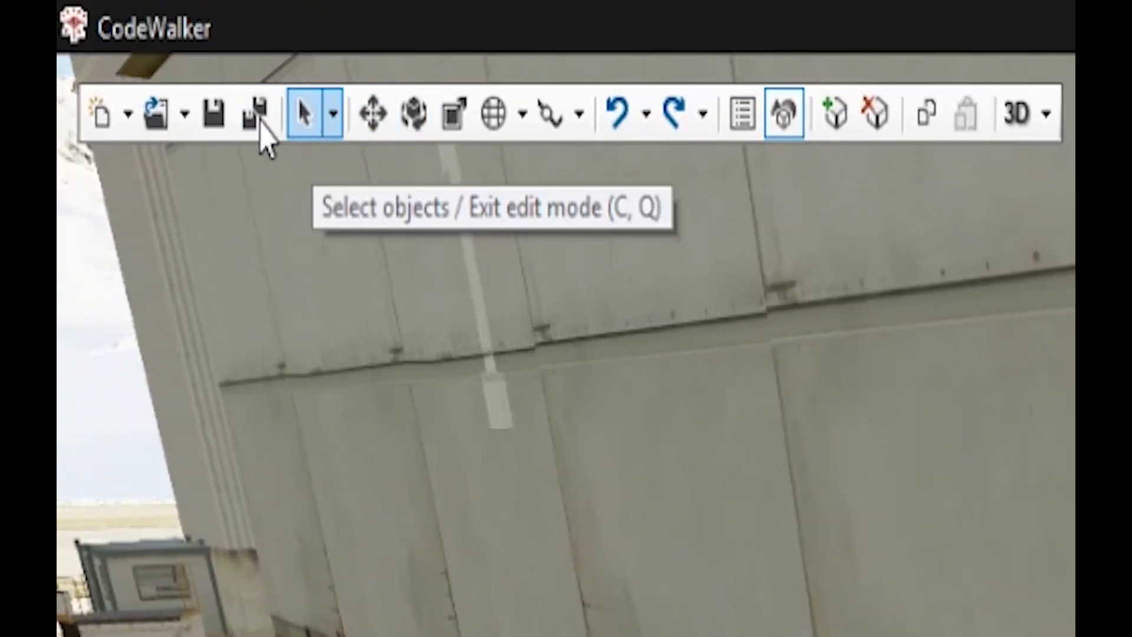
click(127, 115)
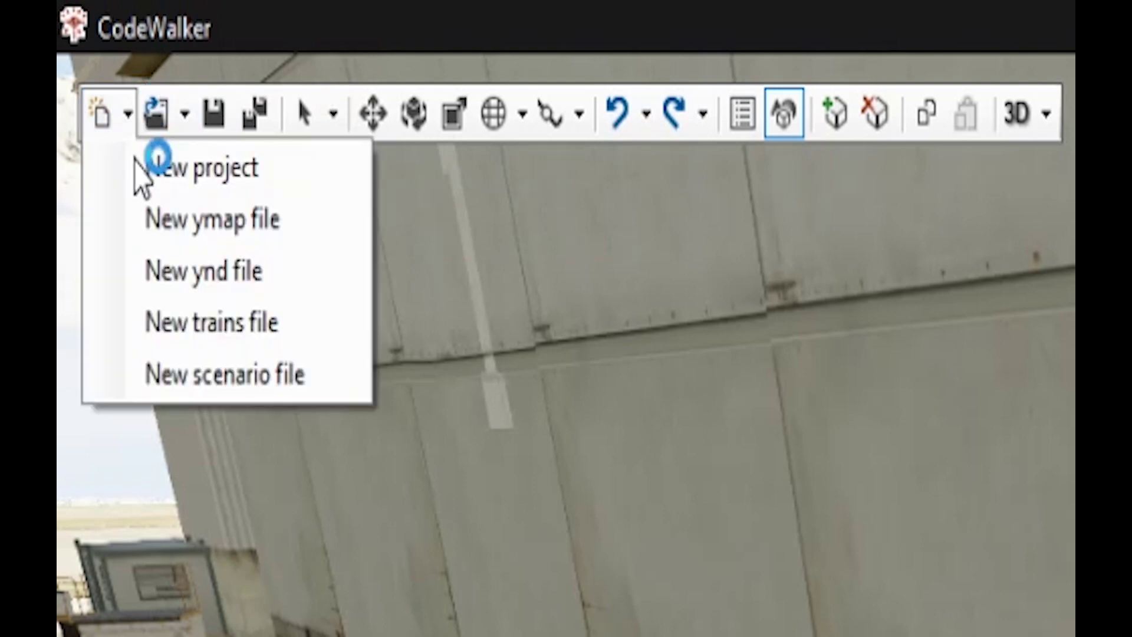
click(129, 121)
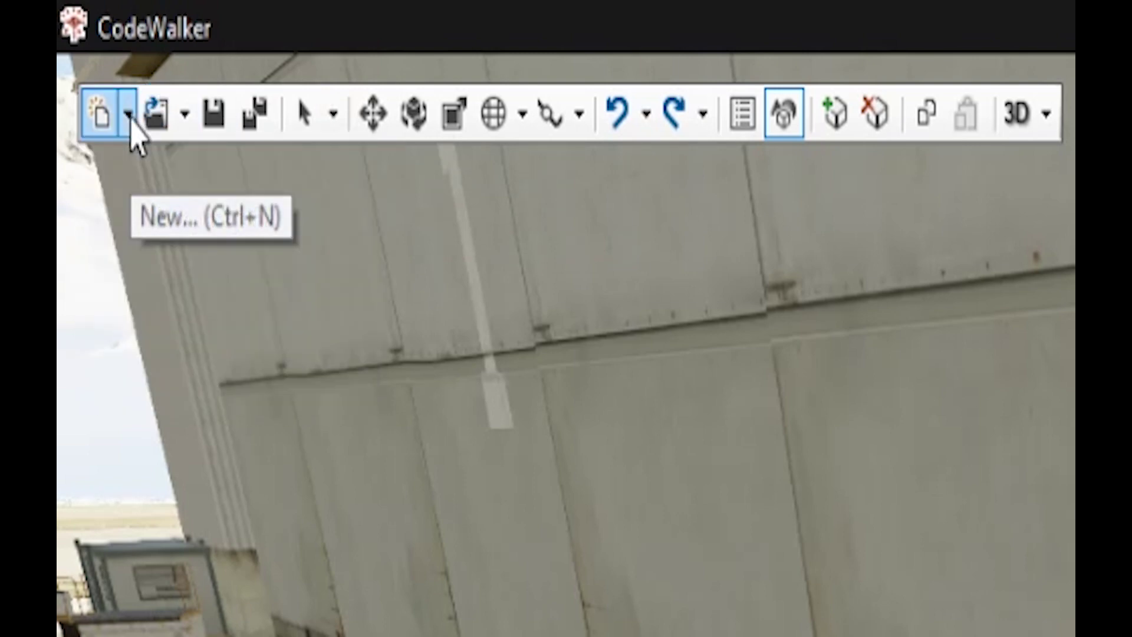
click(191, 117)
click(191, 118)
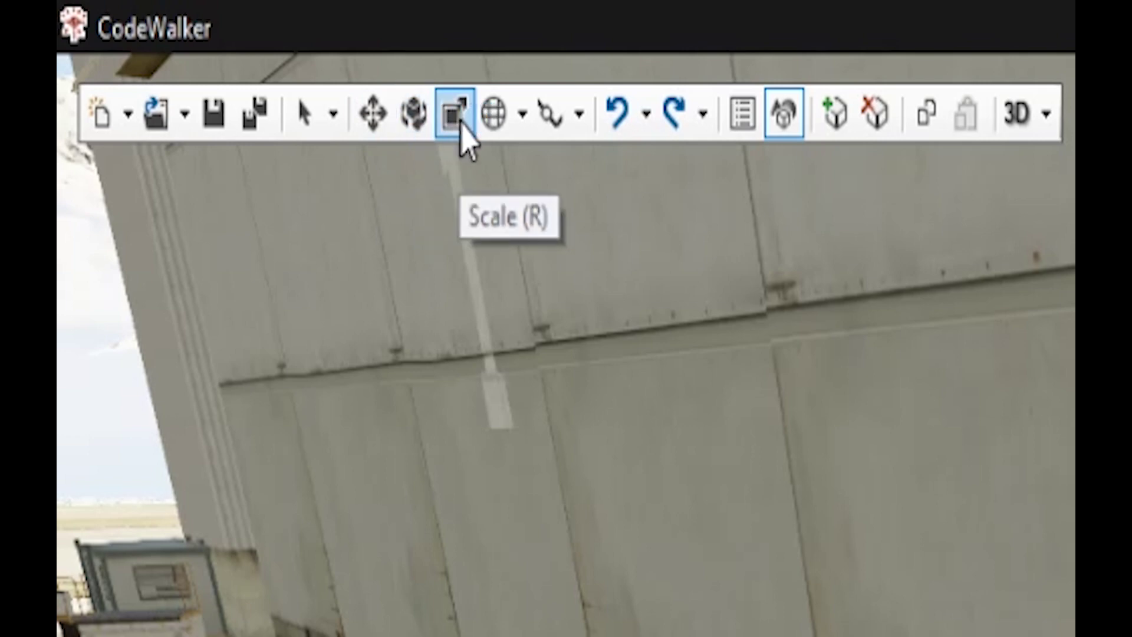
click(332, 120)
click(331, 123)
click(331, 123)
click(325, 78)
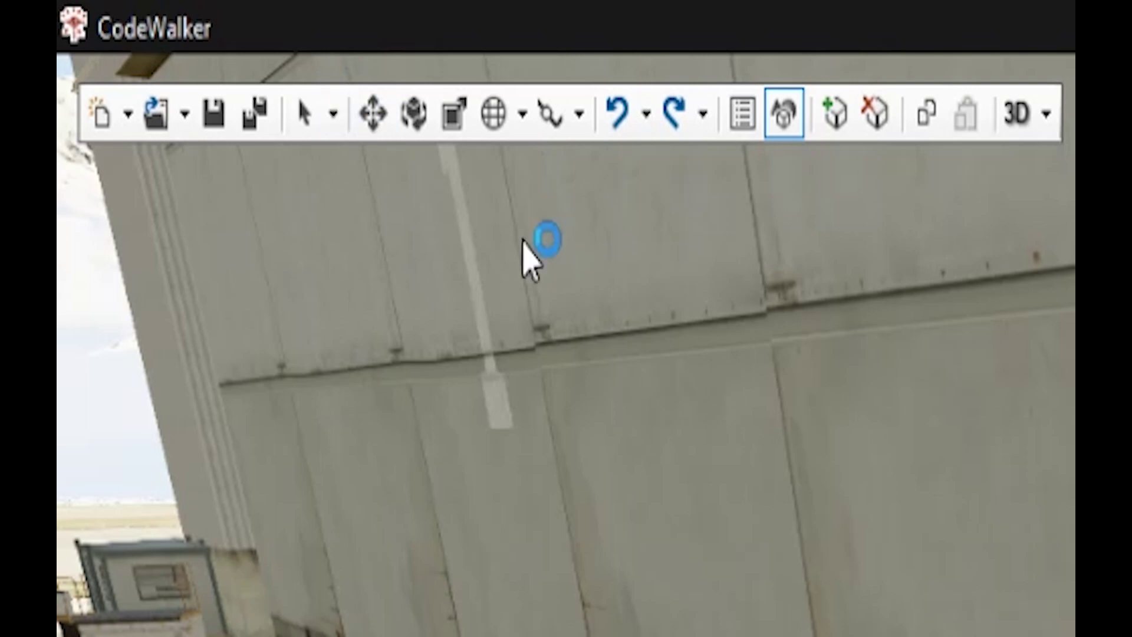
Enable object selection mode and go through the Move and Rotate tools to the Scale tool
drag(523, 238, 1061, 283)
key(c)
key(q)
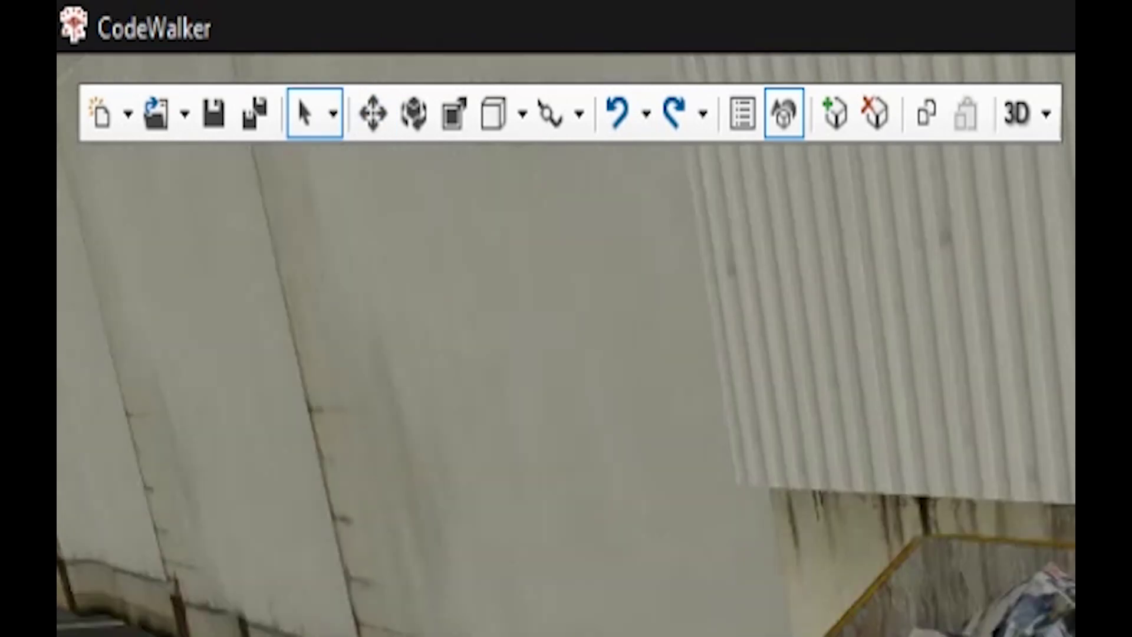
drag(531, 325, 791, 484)
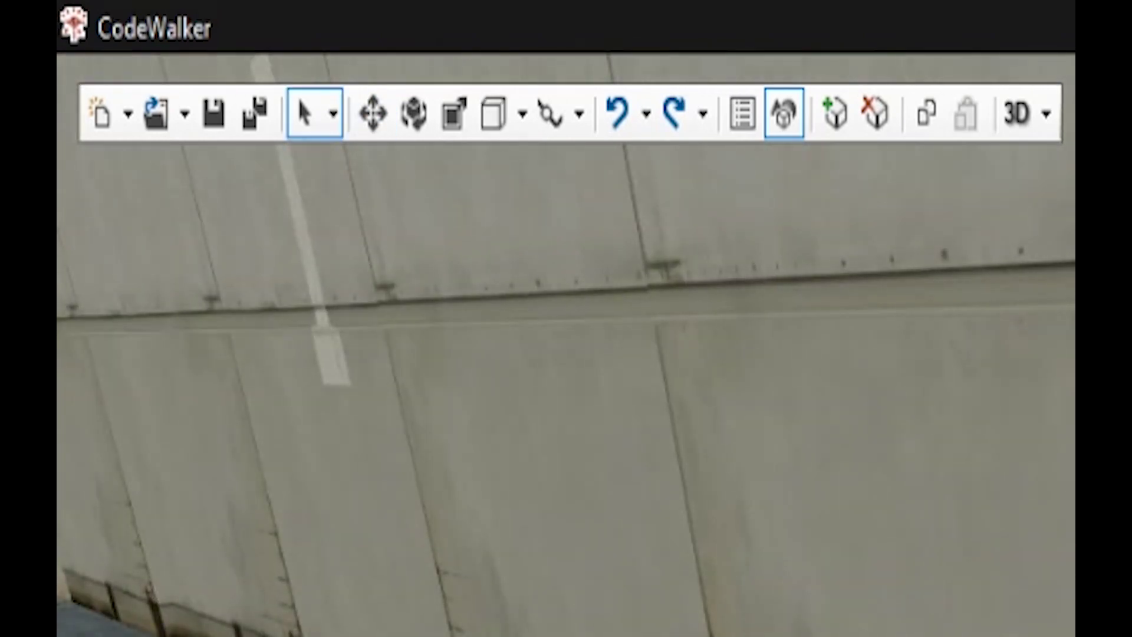
click(372, 113)
key(e)
key(r)
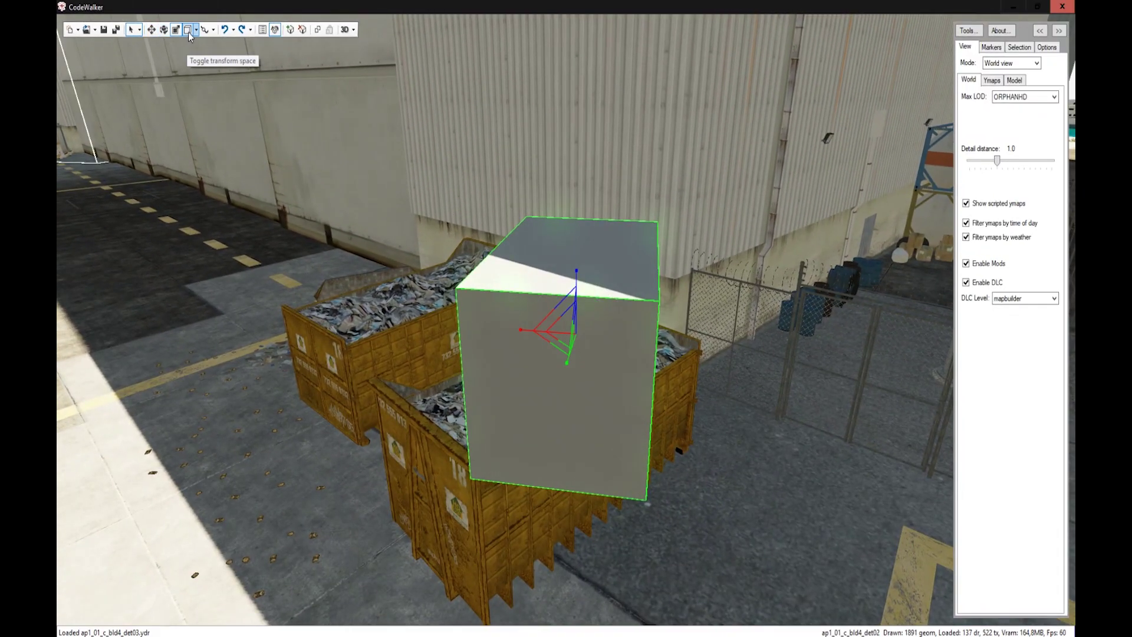
Try selecting the yellow waste containers around the dummy car box
click(434, 298)
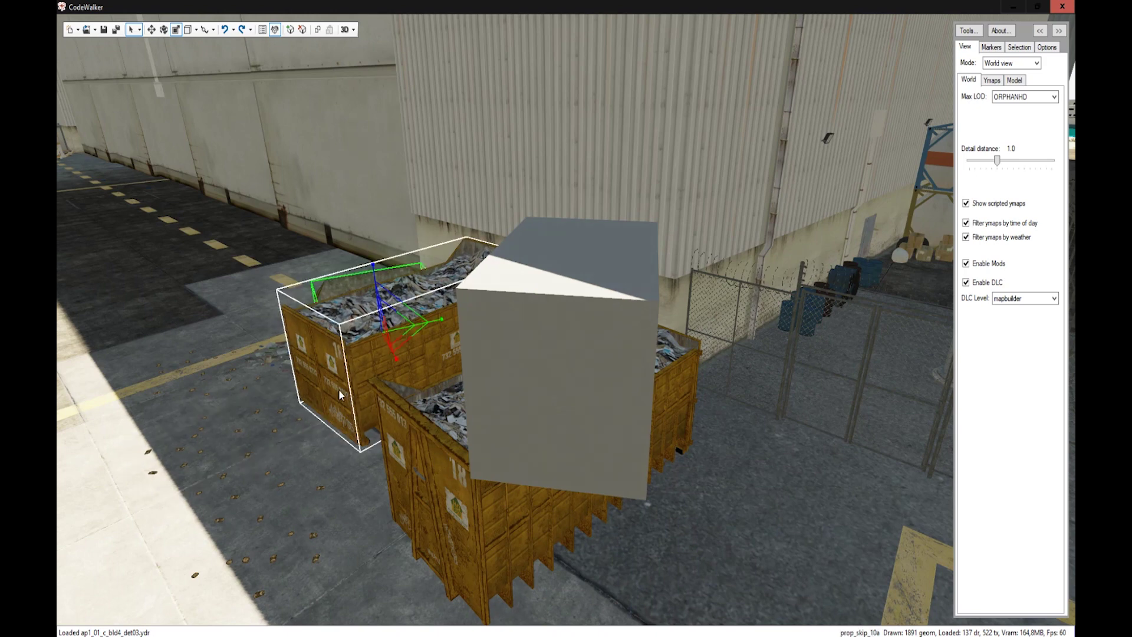
click(417, 447)
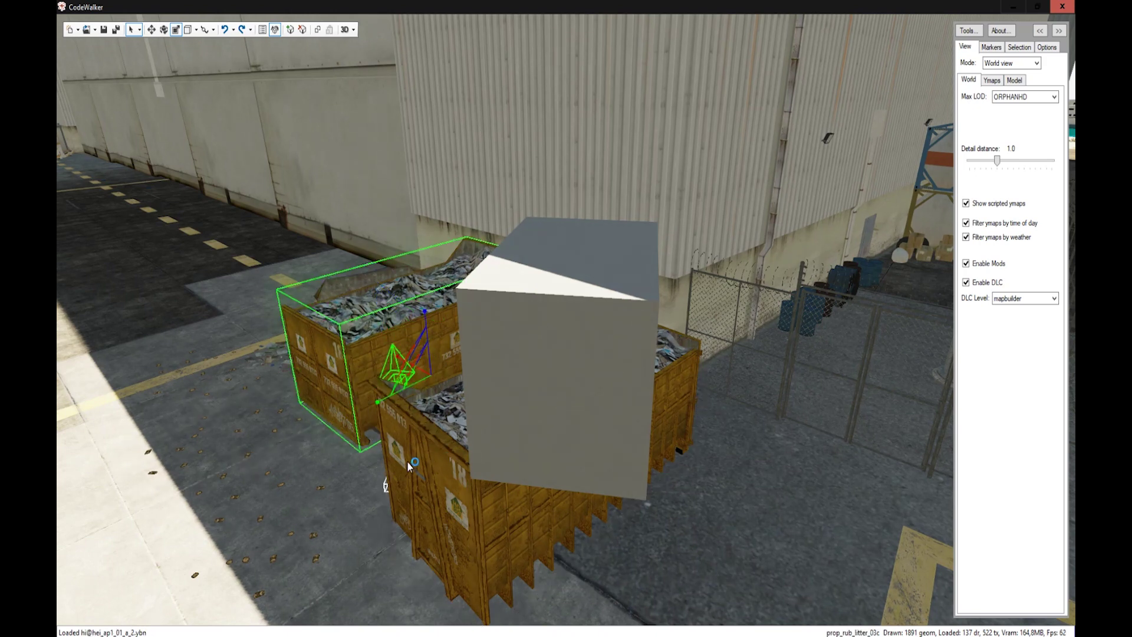
click(451, 511)
click(389, 448)
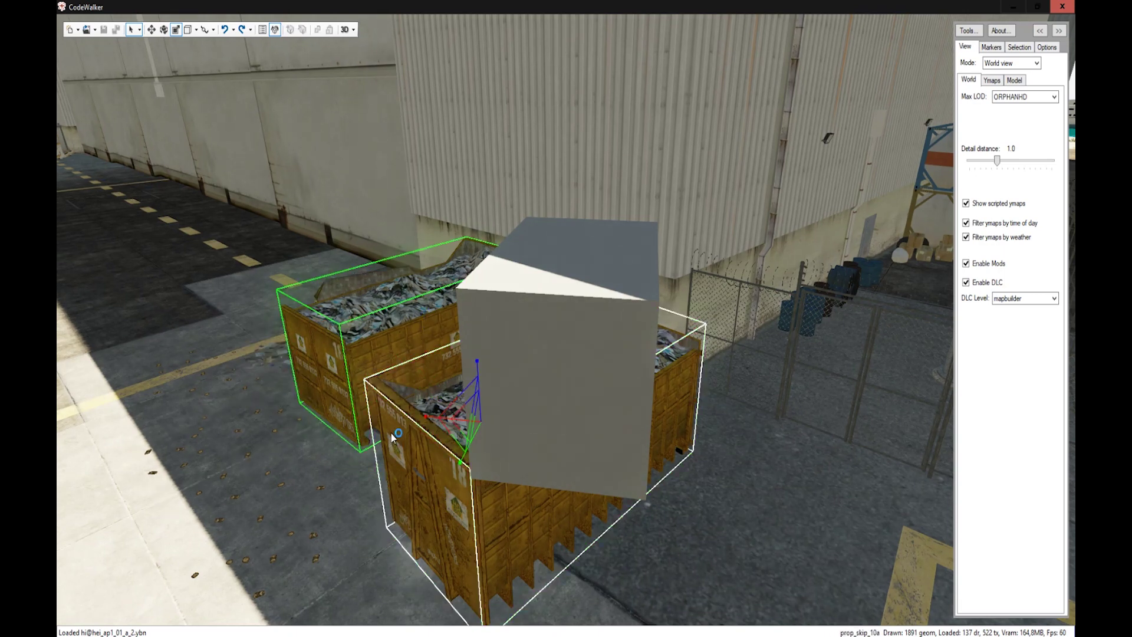
Try a multiple selection of the dummy car box with the fence and surrounding scene objects
click(577, 369)
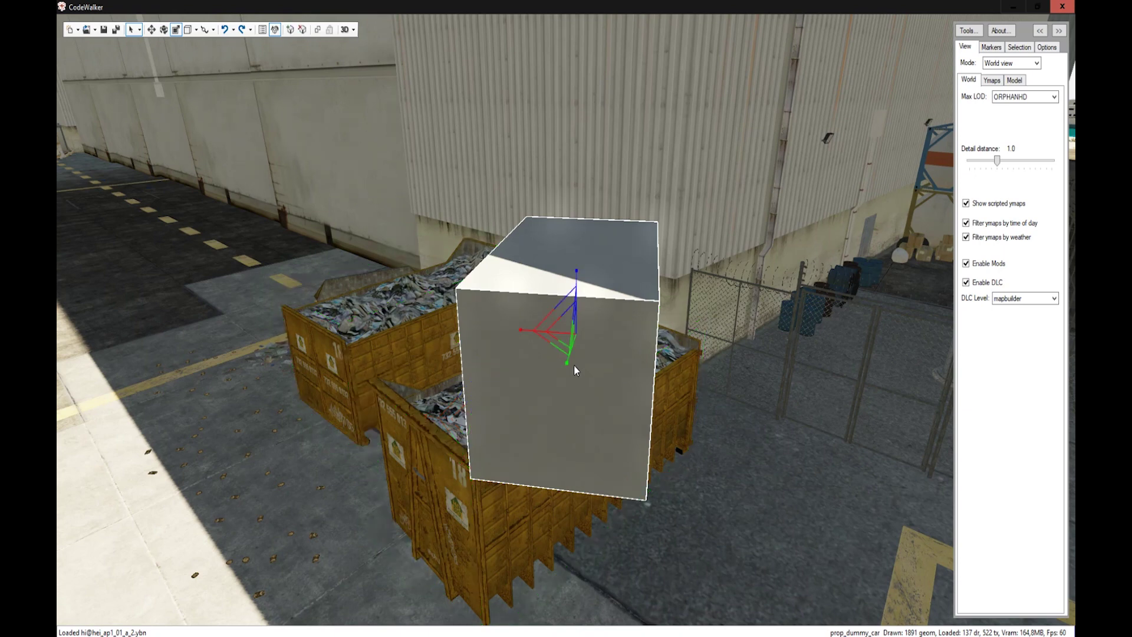
ctrl+click(766, 372)
ctrl+click(897, 219)
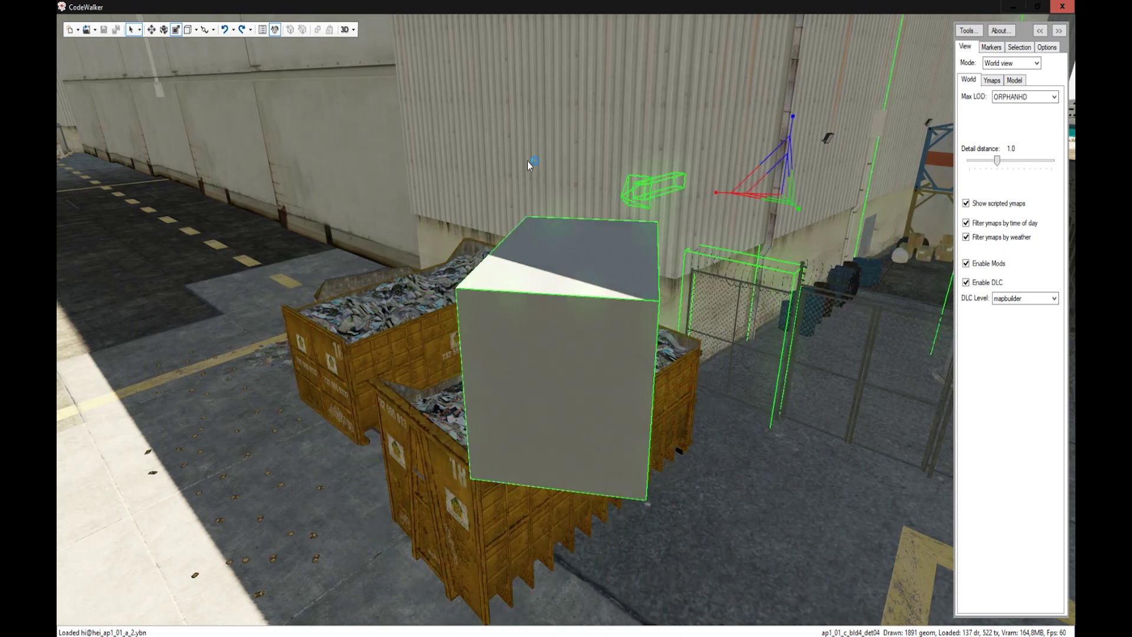
click(356, 344)
Select only the dummy car box, try scaling it uniformly, and undo the scaling
click(557, 444)
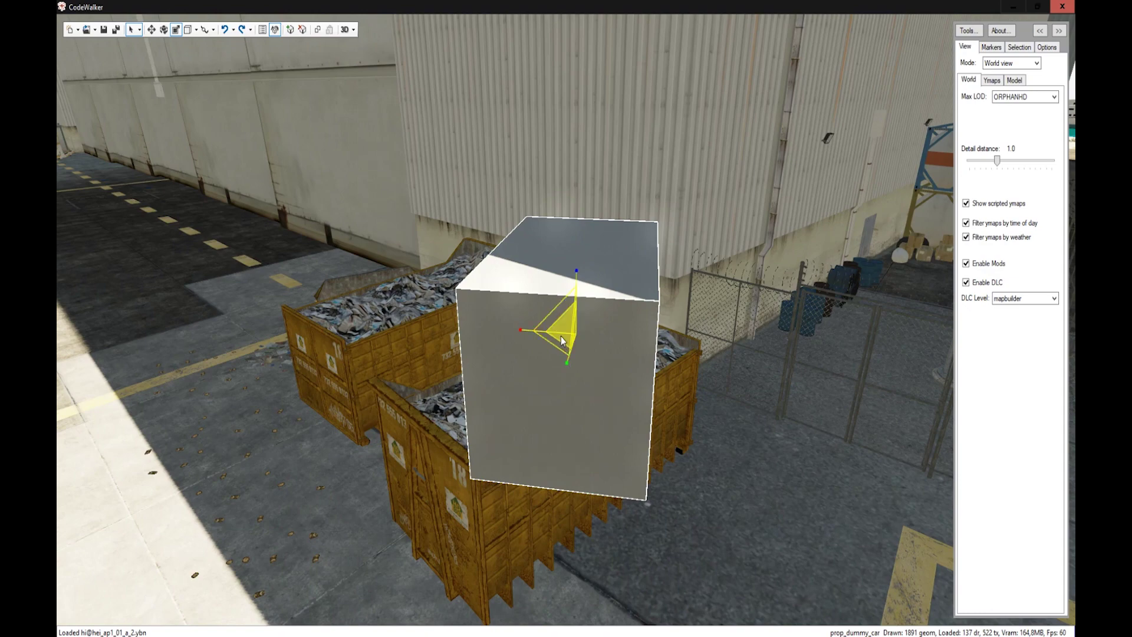
mouse_move(563, 341)
mouse_down()
mouse_move(529, 336)
mouse_move(585, 335)
mouse_move(552, 332)
mouse_up()
key(ctrl+z)
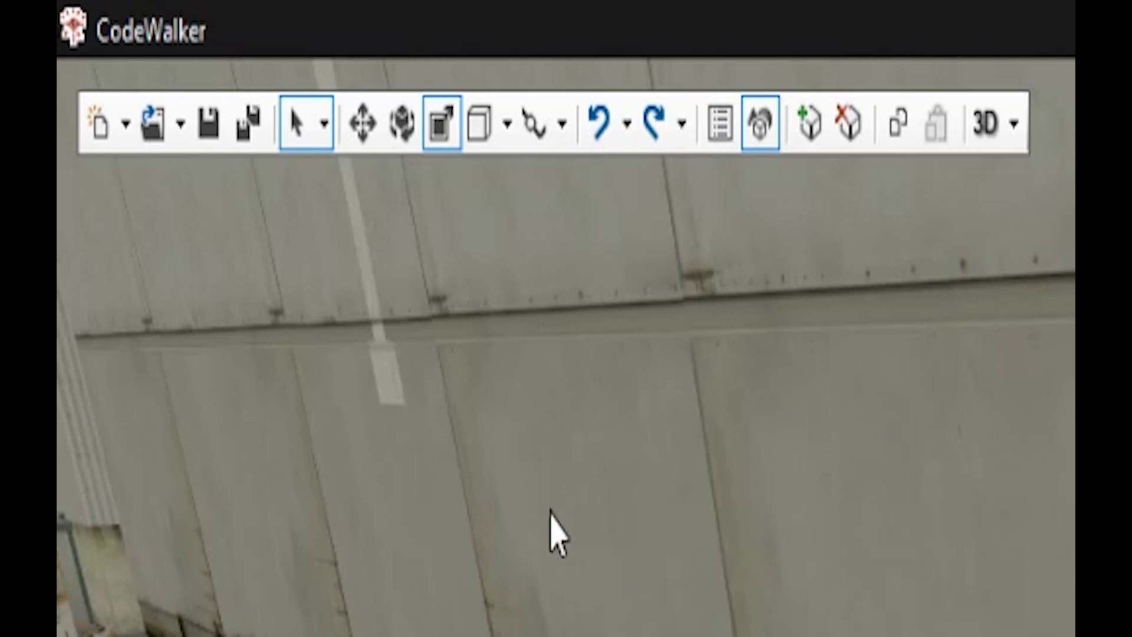
Set the transform space to Object space and turn on Snap to Ground
click(507, 127)
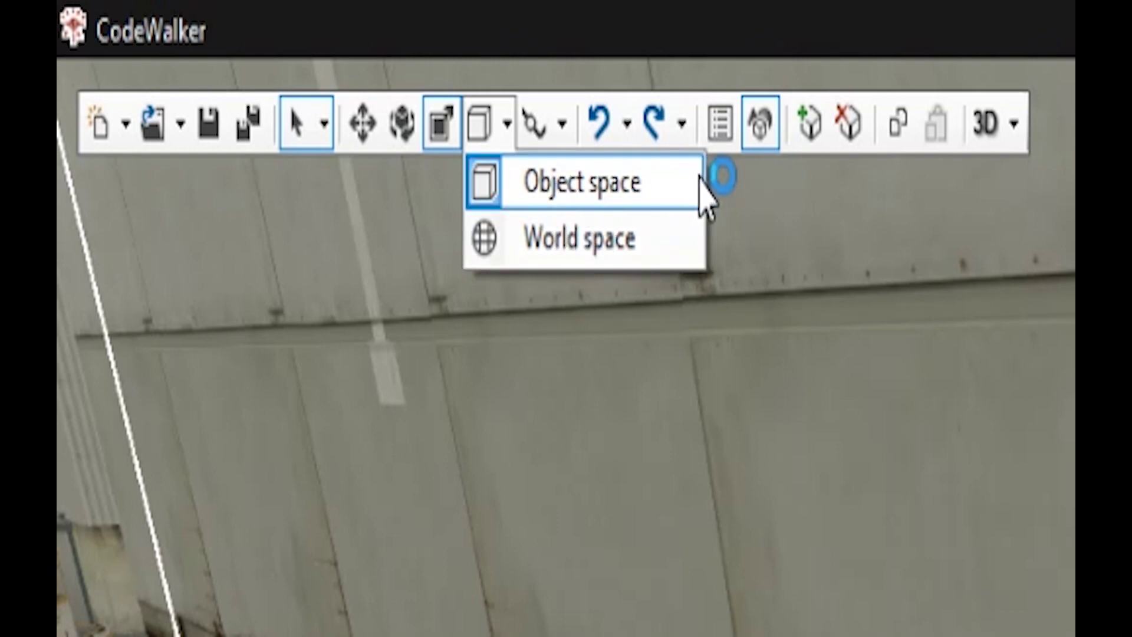
click(684, 203)
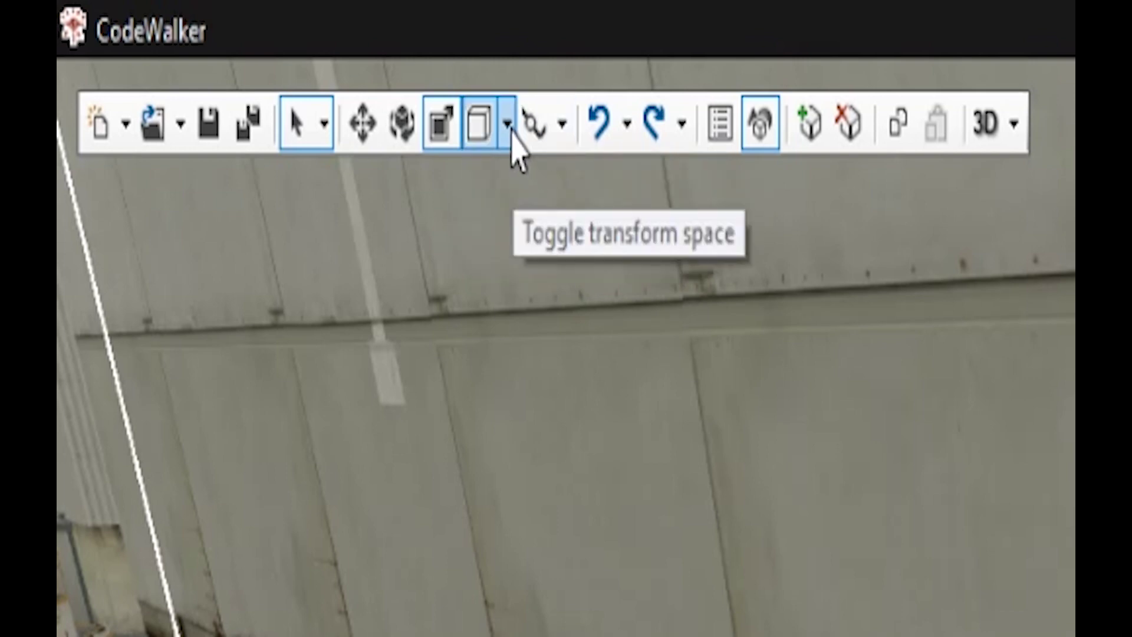
click(562, 125)
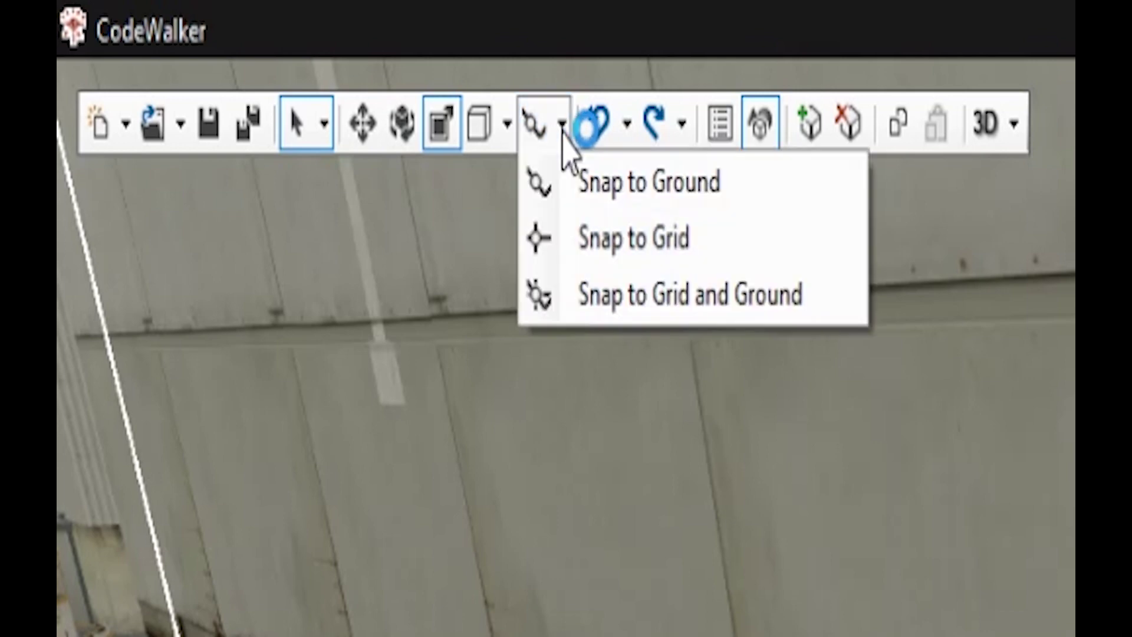
click(651, 188)
Move the dummy car box off the waste containers onto the sunlit pavement in front of them
key(w)
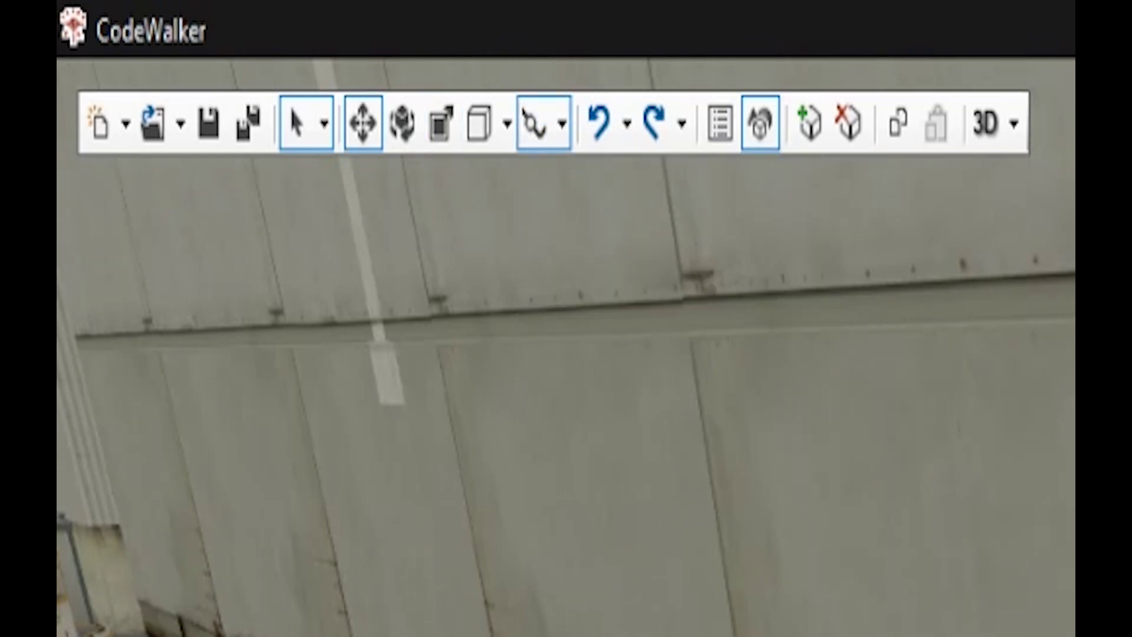
drag(566, 354, 478, 555)
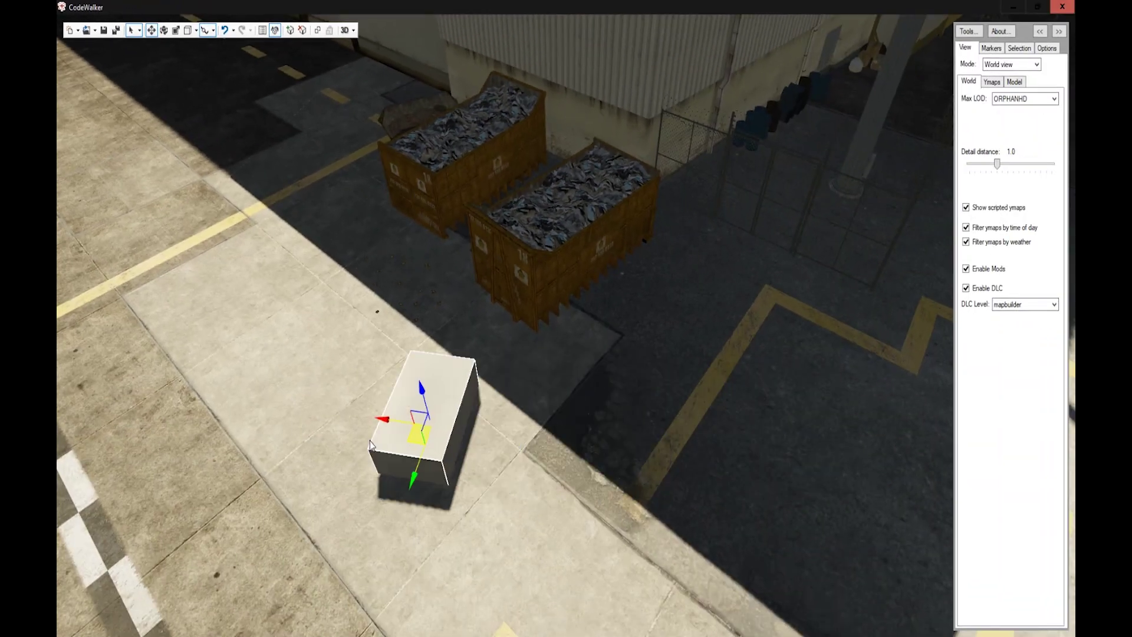
Nudge the dummy car box slightly forward on the pavement and change the snapping mode to Snap to Grid
drag(416, 442, 413, 466)
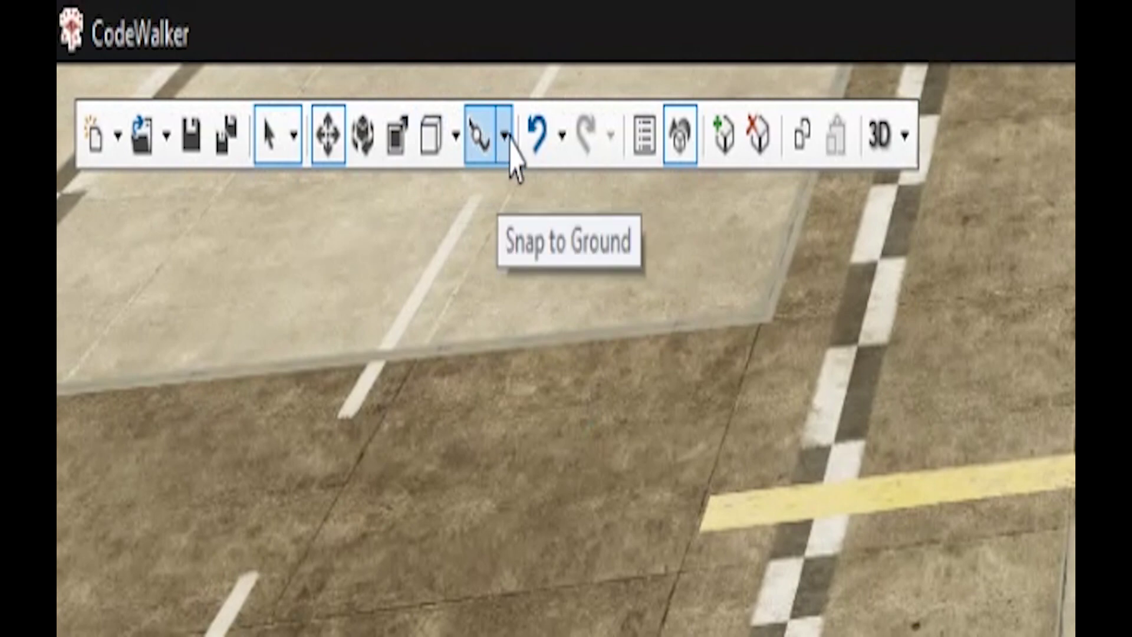
click(509, 141)
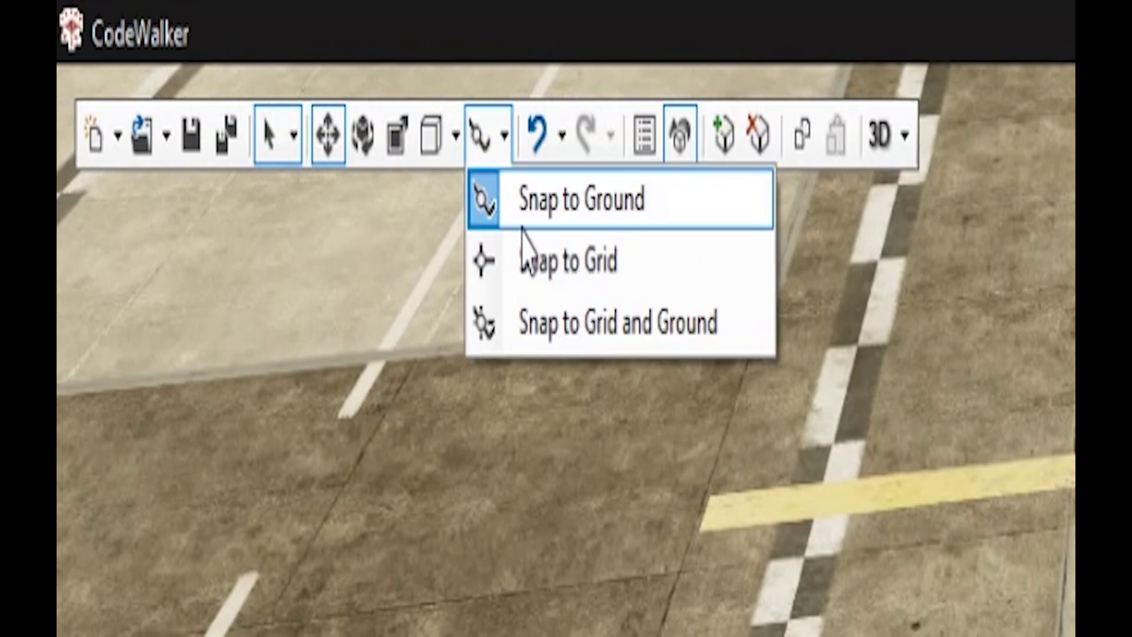
click(533, 259)
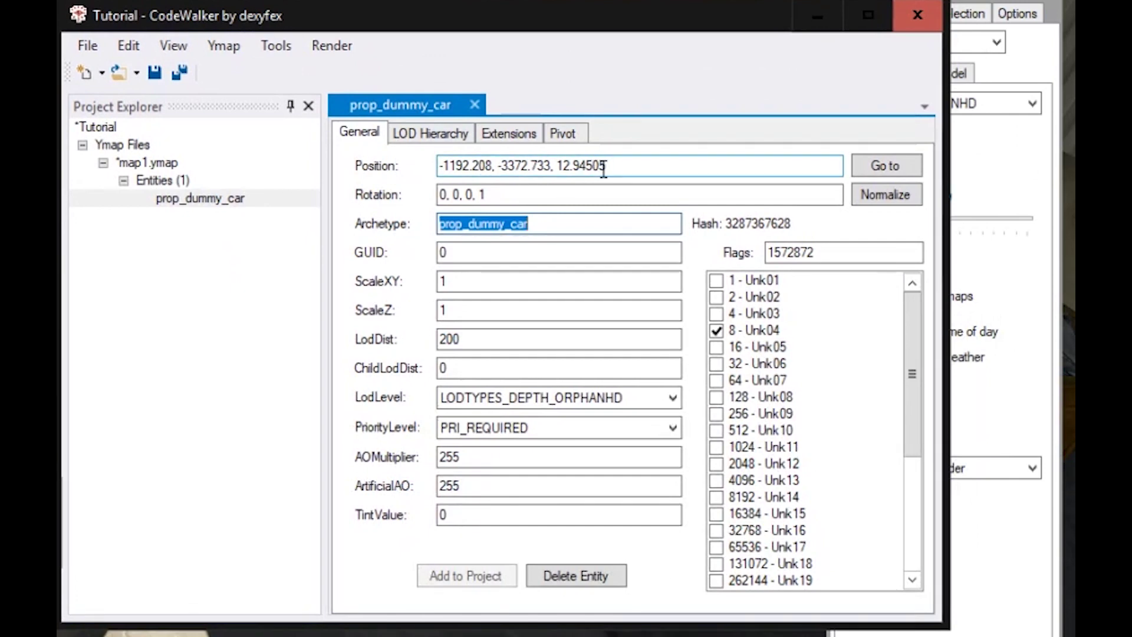
Move the dummy car box with grid snapping to position -1191, -3372, 14
drag(603, 169, 440, 168)
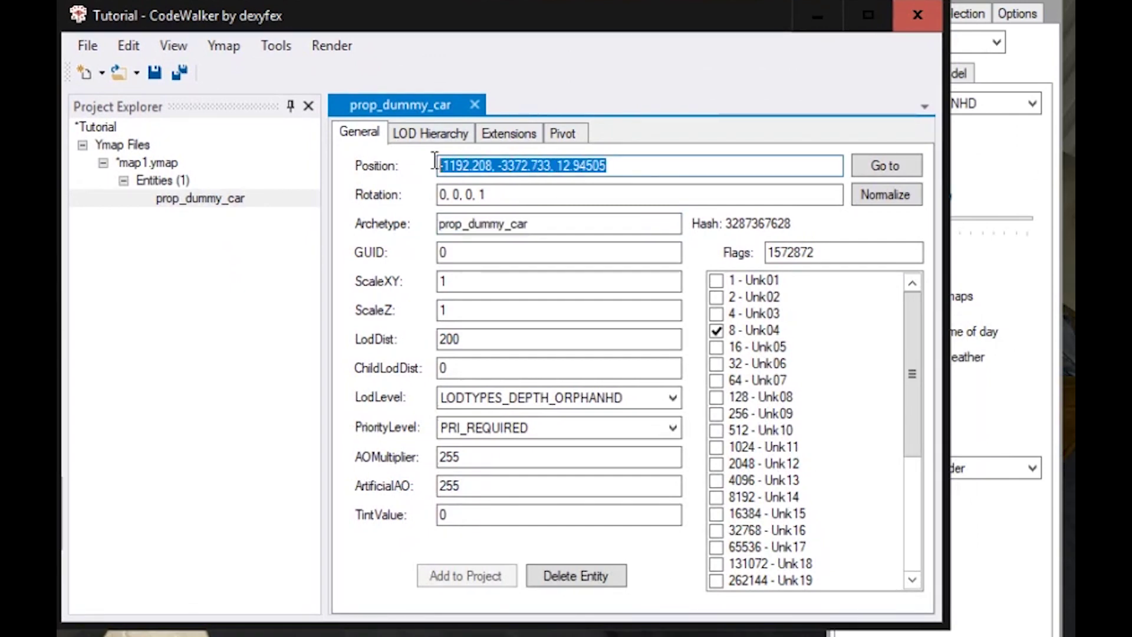
click(647, 163)
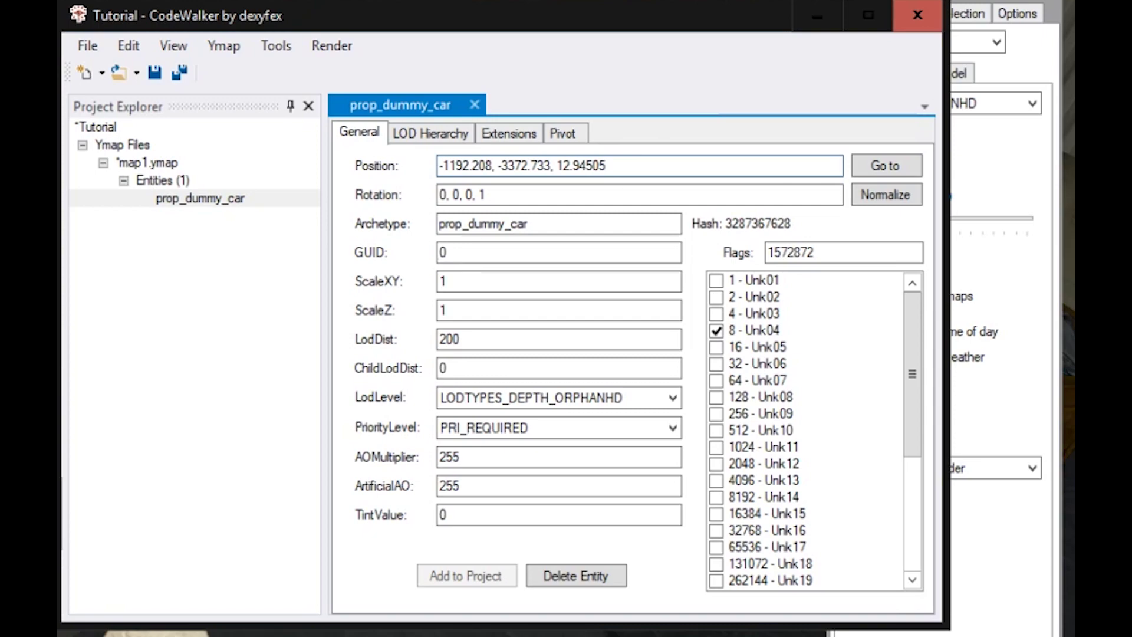
click(511, 352)
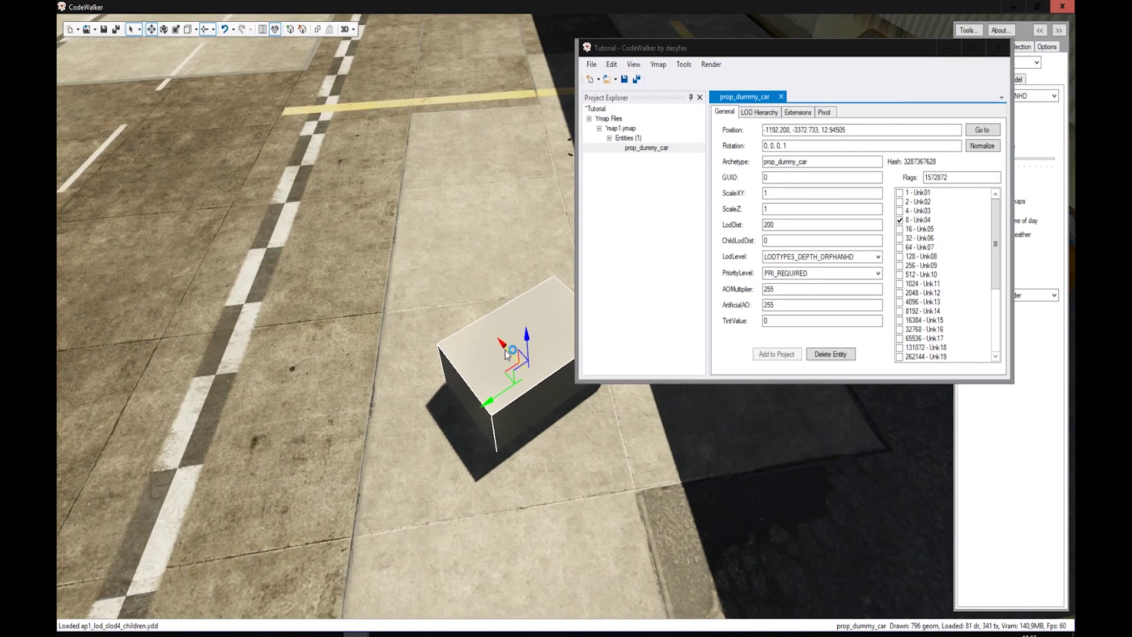
drag(511, 353, 480, 351)
drag(447, 367, 388, 343)
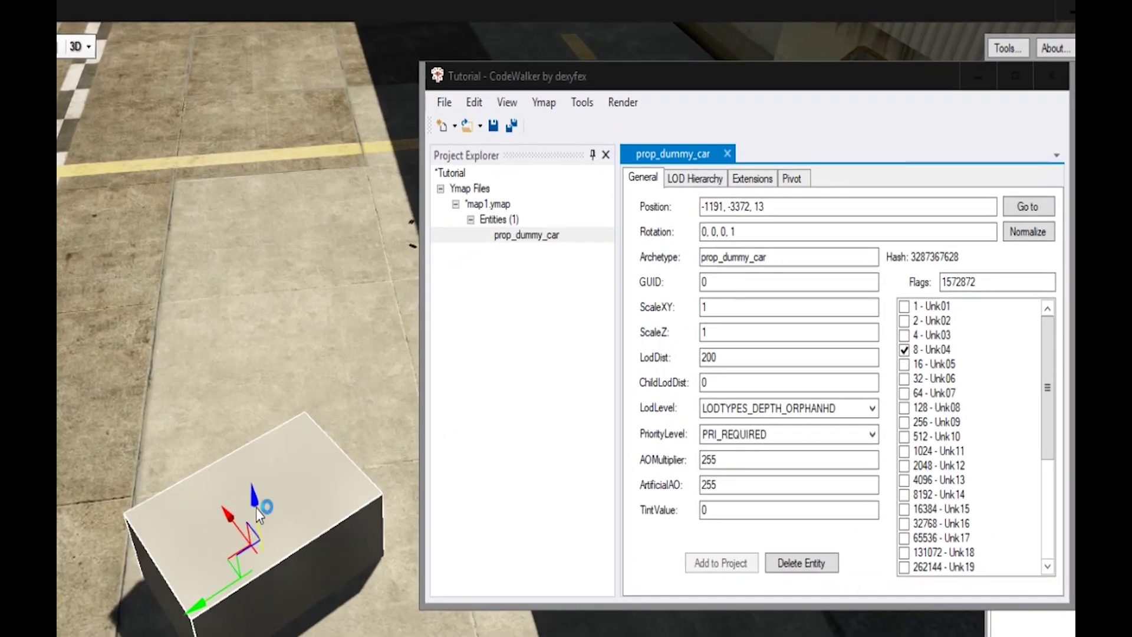
drag(256, 507, 214, 469)
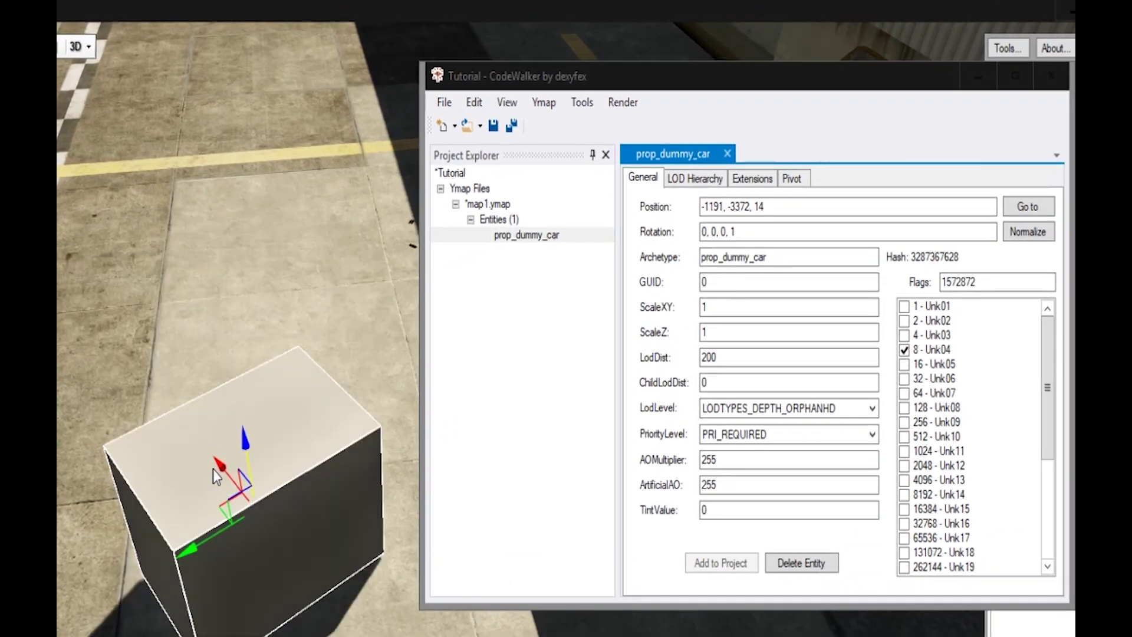
Lower the dummy car box onto the pavement using Snap to Grid and Ground, and turn snapping off
click(383, 46)
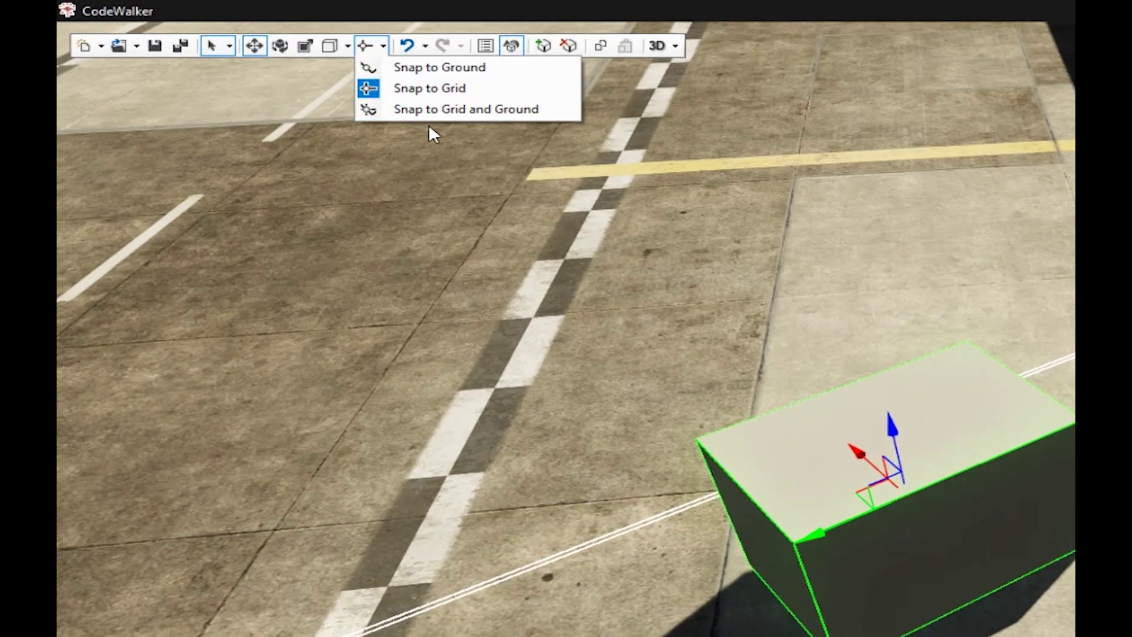
click(428, 112)
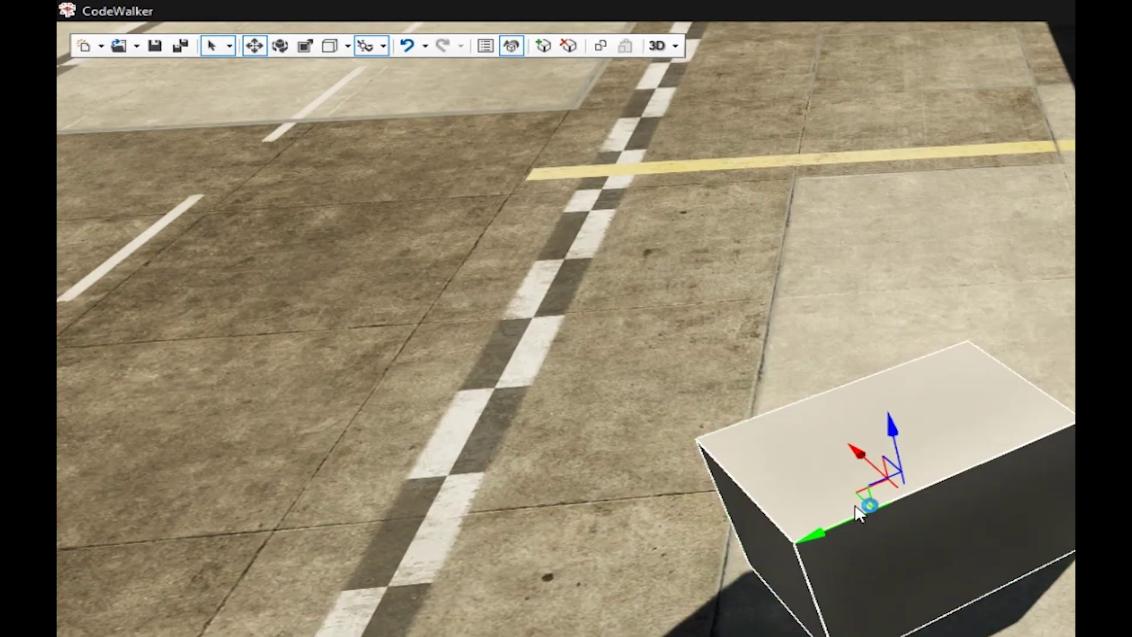
drag(861, 498, 896, 531)
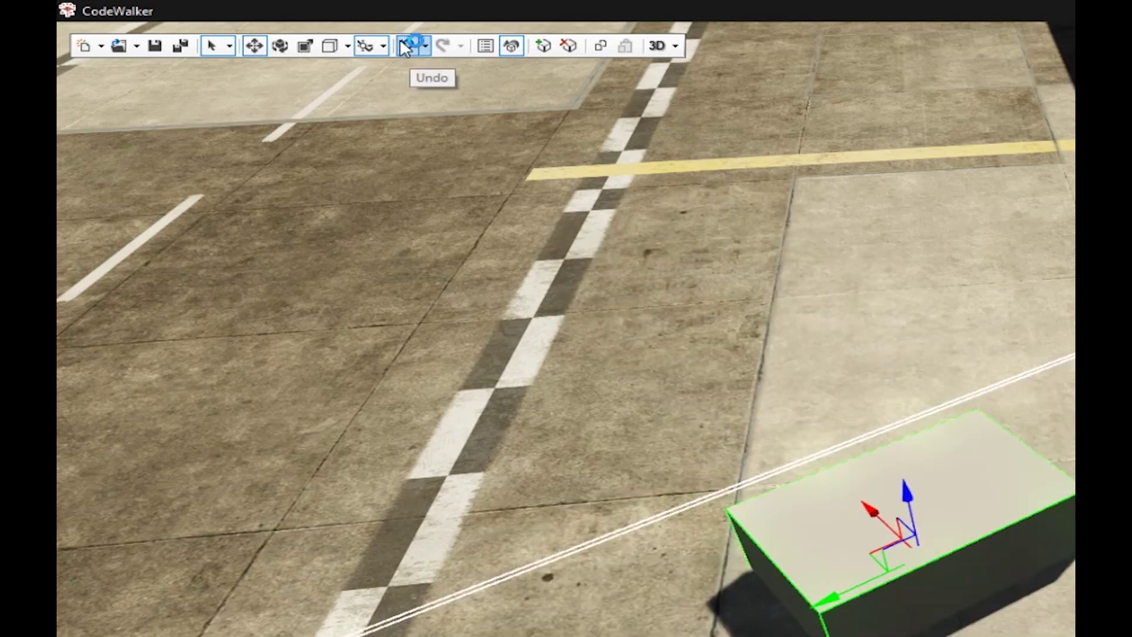
click(370, 44)
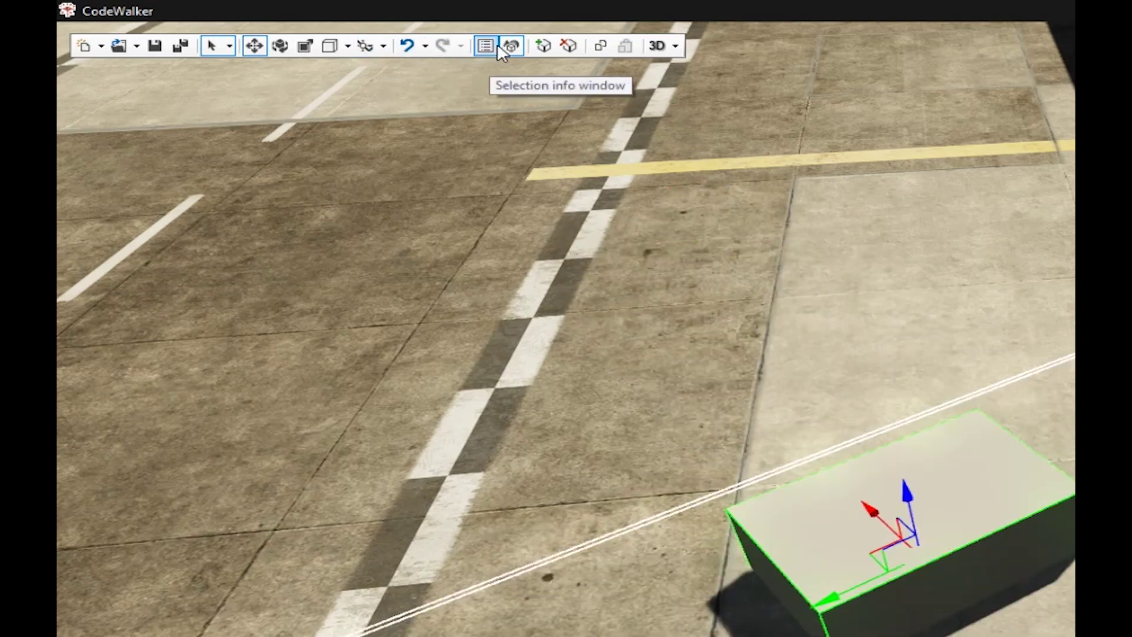
Review the dummy car's entity properties in the selection info window and close it
click(486, 46)
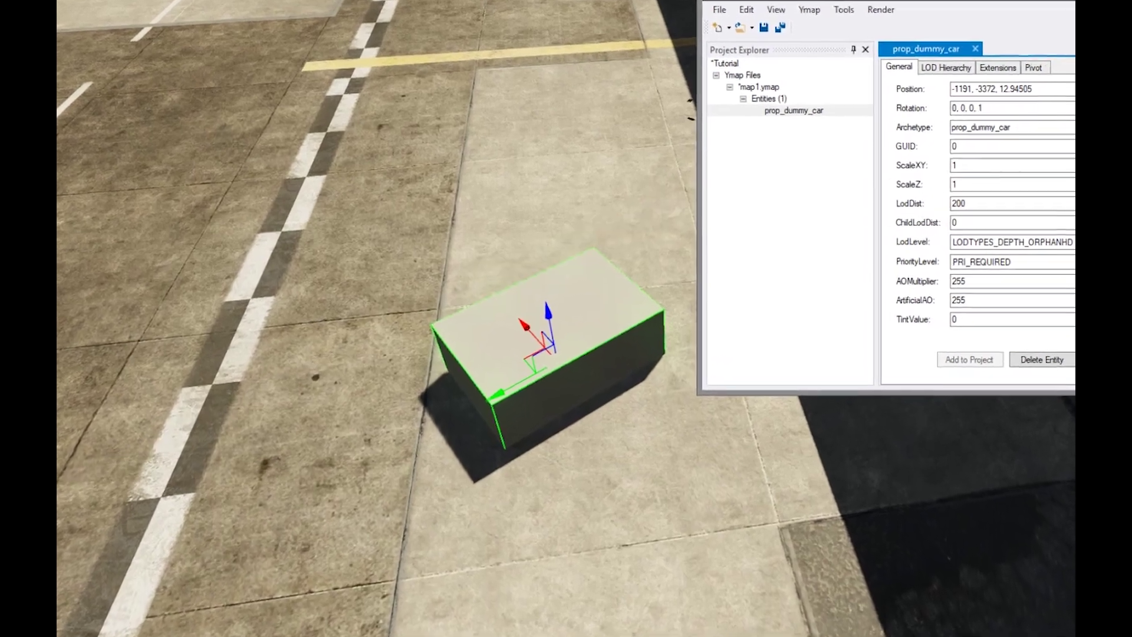
click(261, 7)
drag(873, 117, 228, 114)
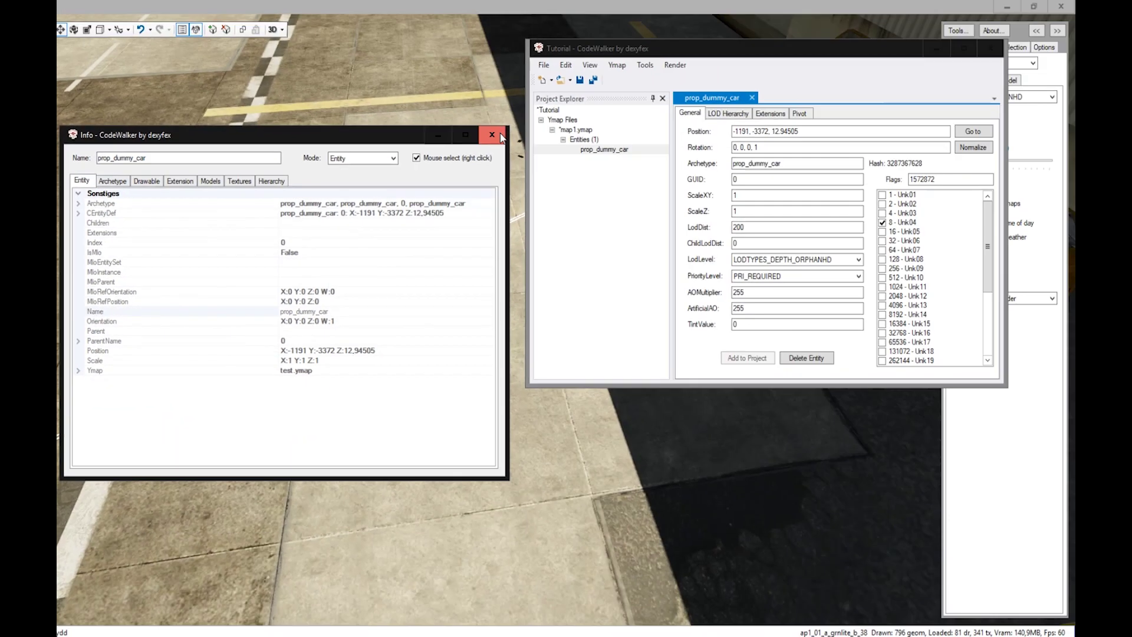
click(1024, 27)
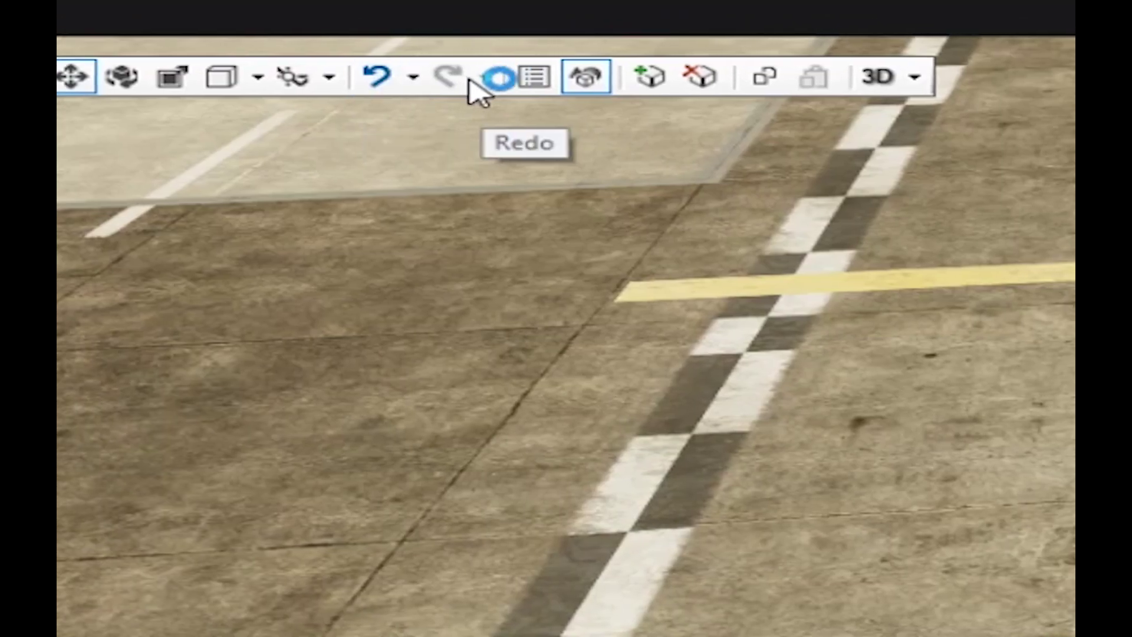
Undo the dummy car's last position change through the undo history and redo it
click(415, 78)
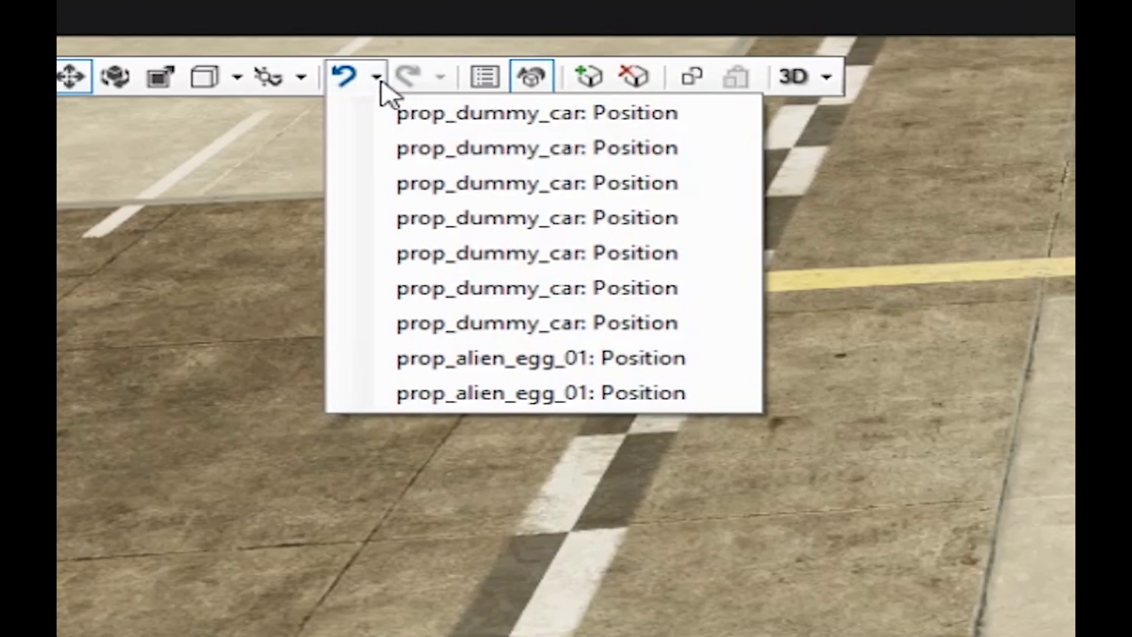
click(407, 114)
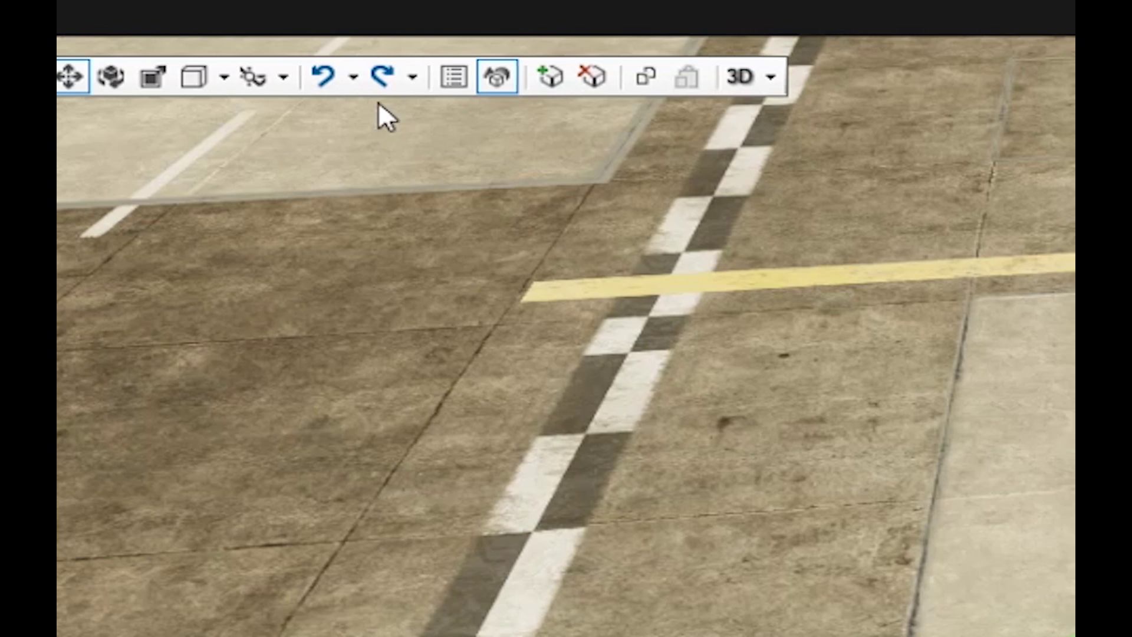
click(441, 79)
click(414, 114)
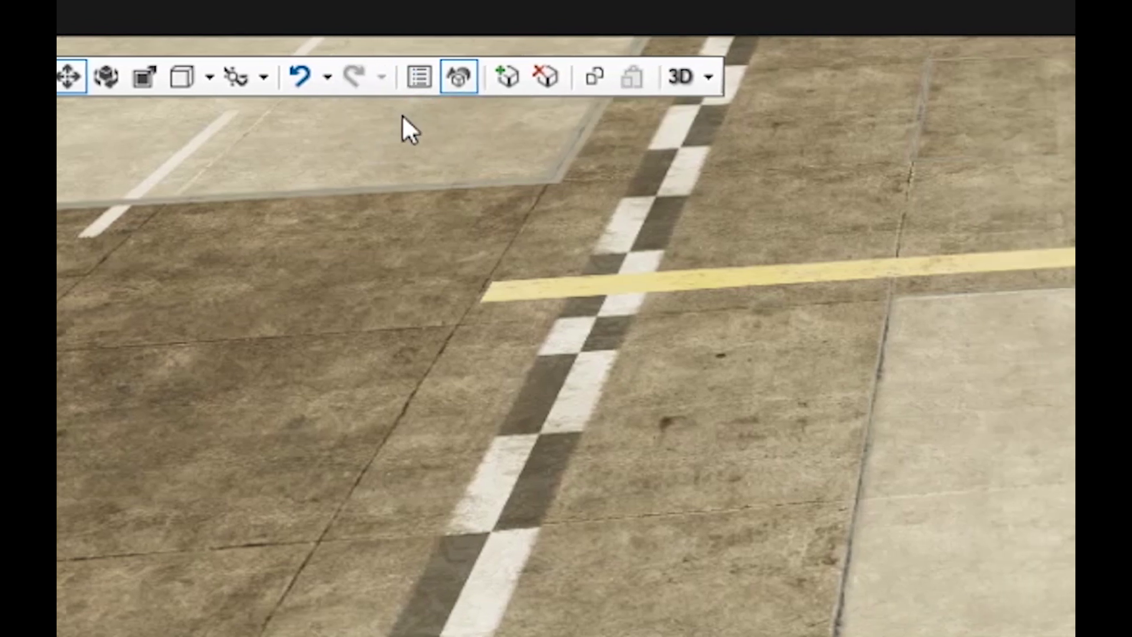
click(294, 76)
click(347, 77)
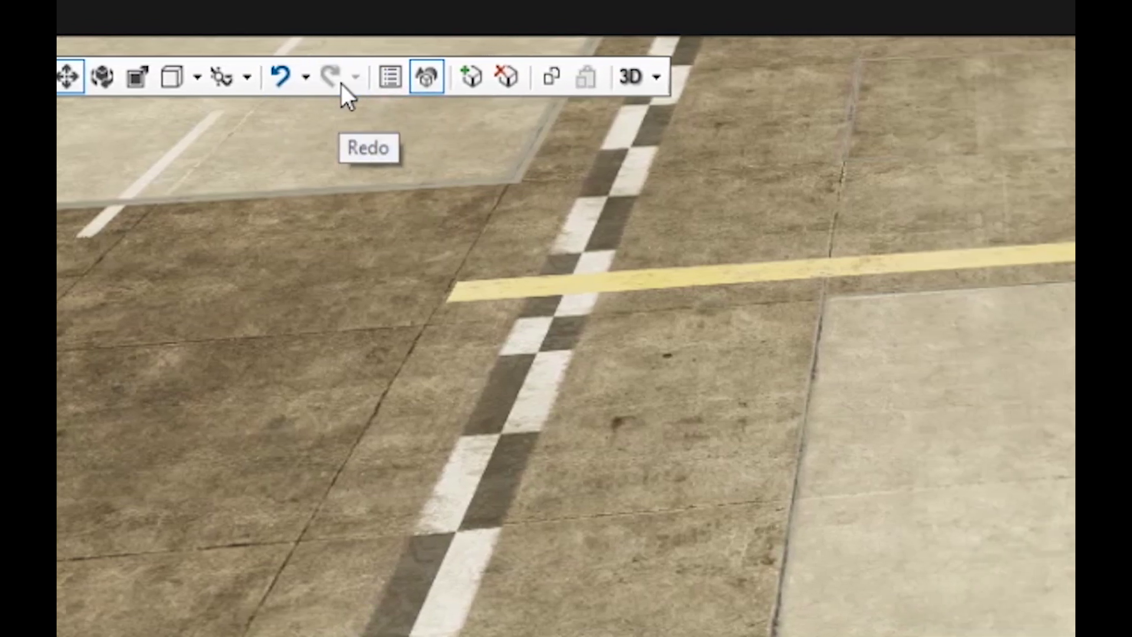
Try adding a new entity to the ymap beside the dummy car box
click(464, 77)
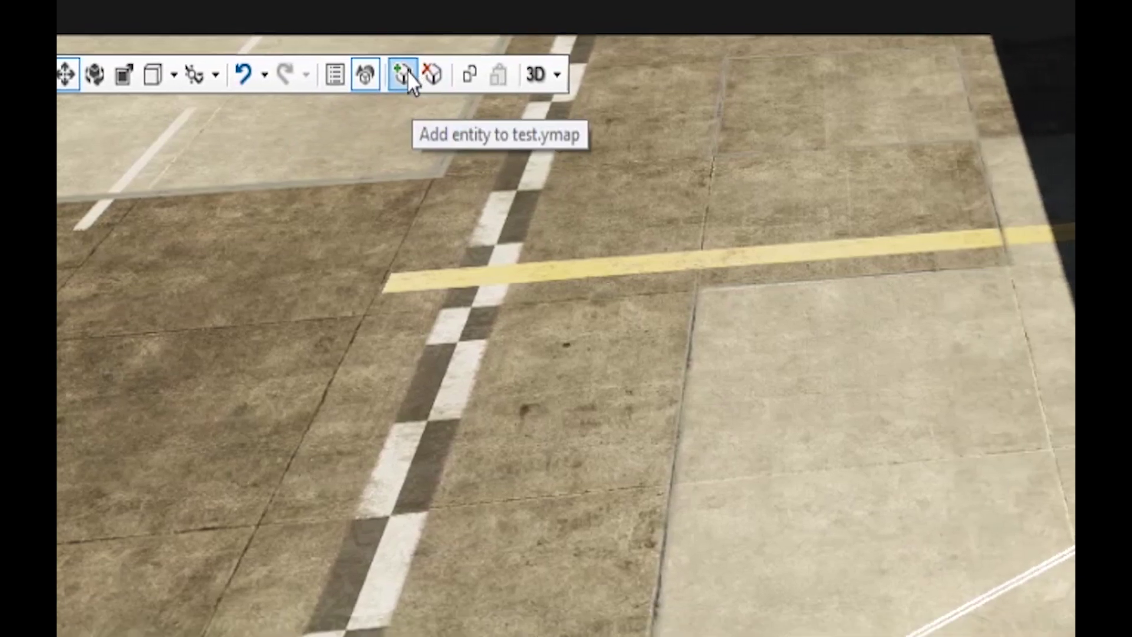
click(407, 77)
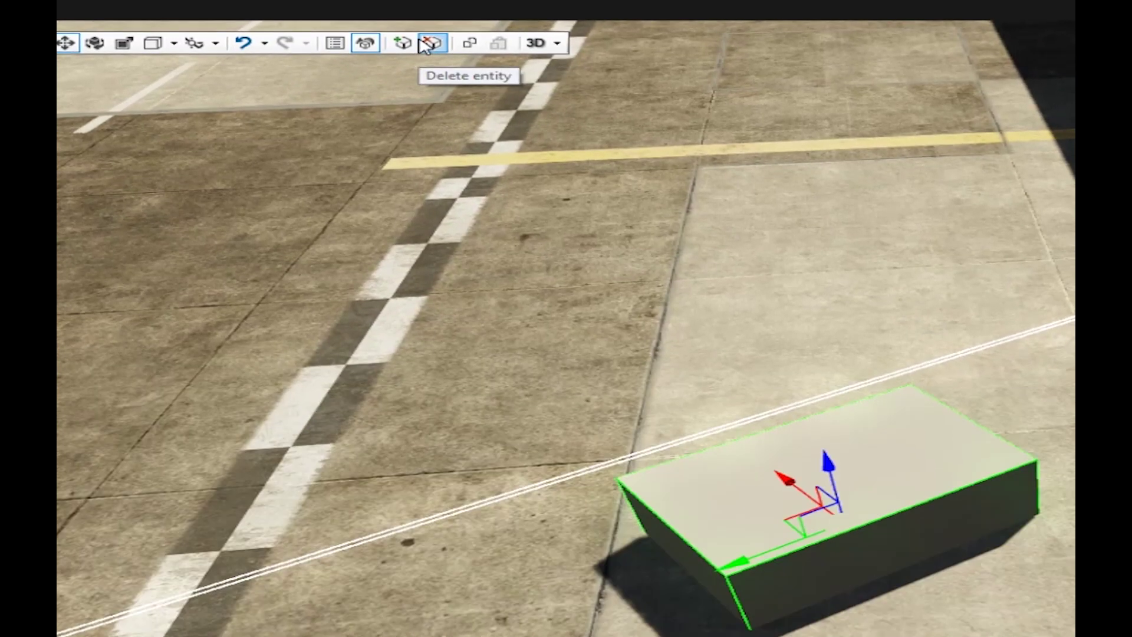
click(405, 44)
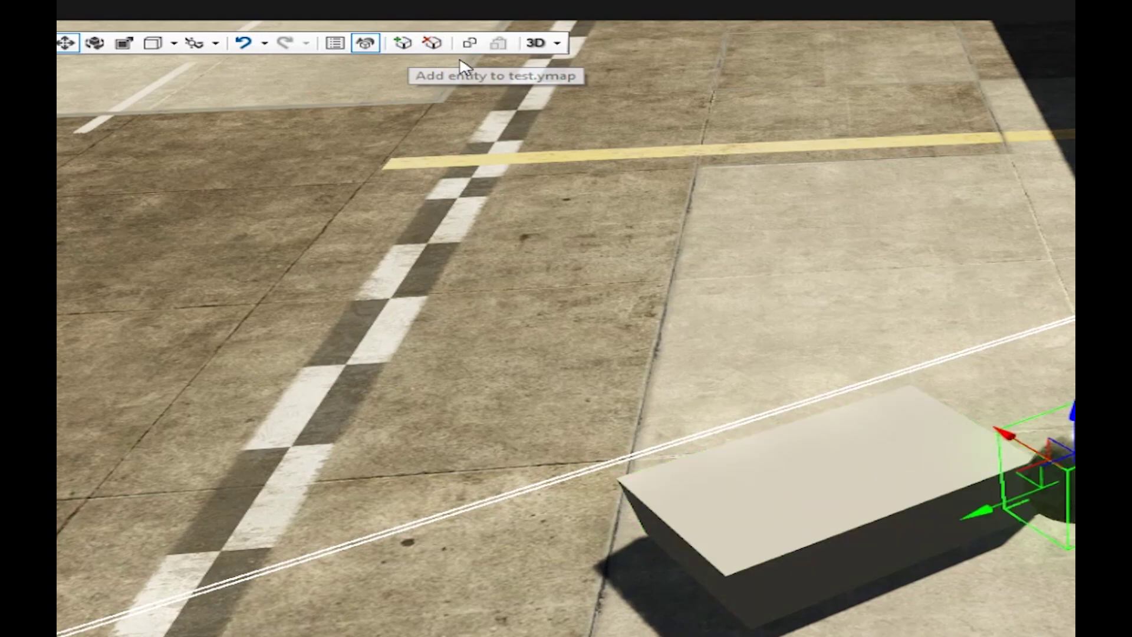
drag(951, 404, 672, 241)
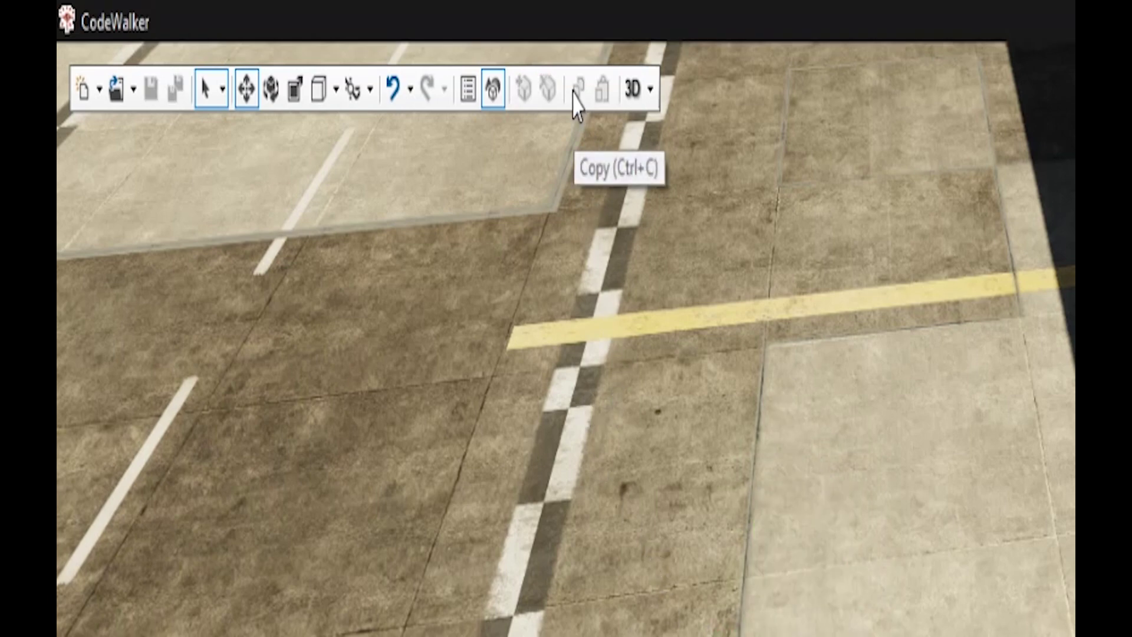
Copy the dummy car box and paste a duplicate of it above the original
right_click(1049, 617)
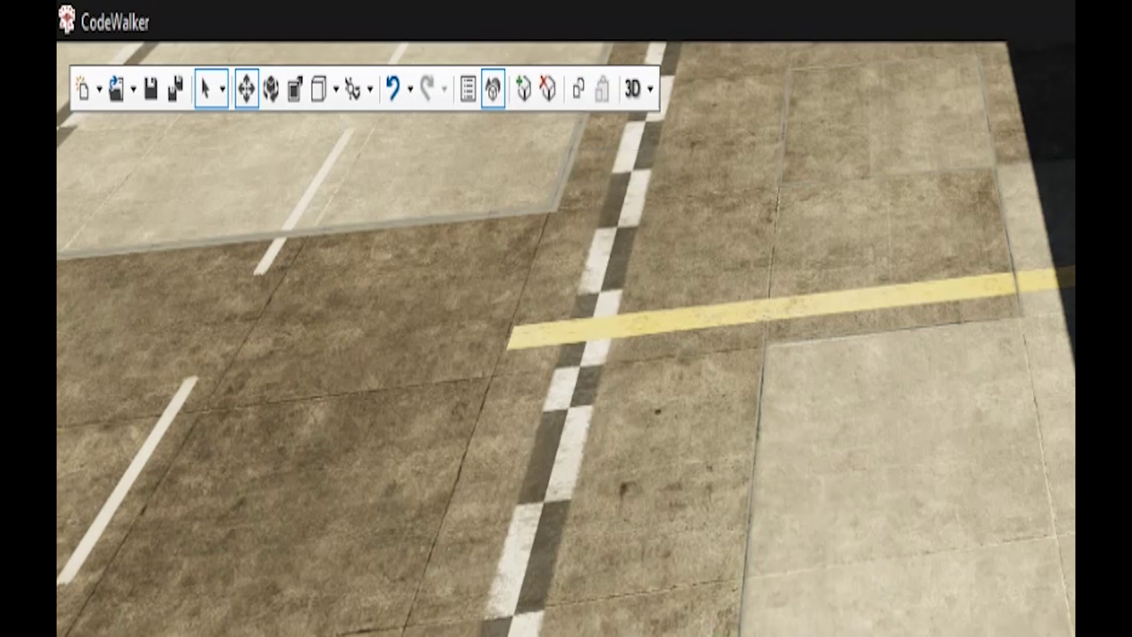
click(602, 89)
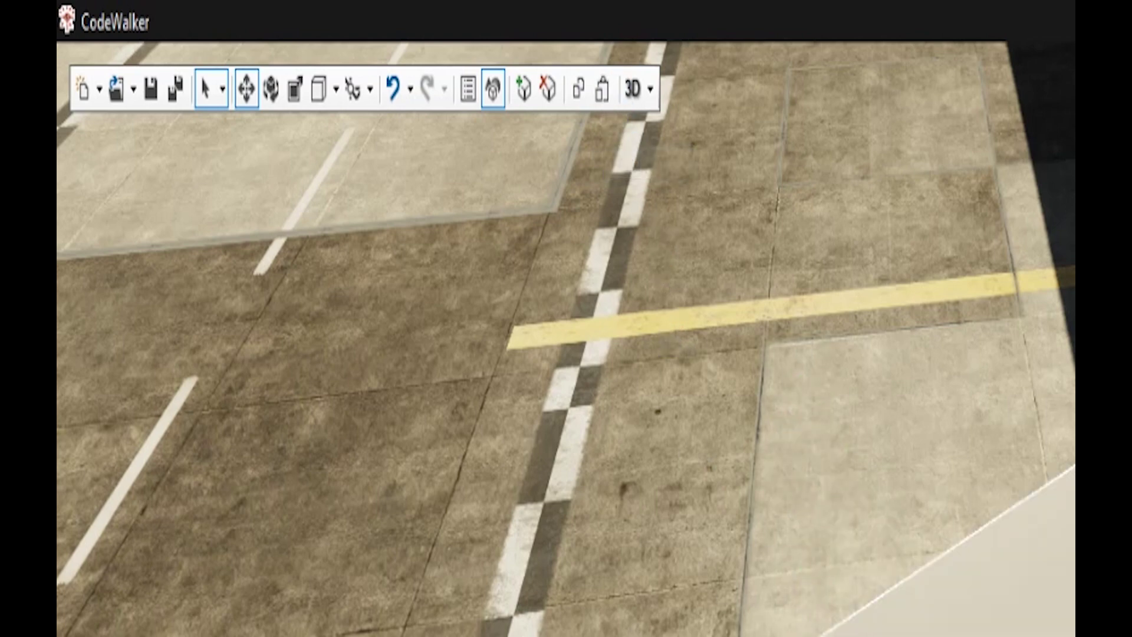
drag(1056, 634, 763, 551)
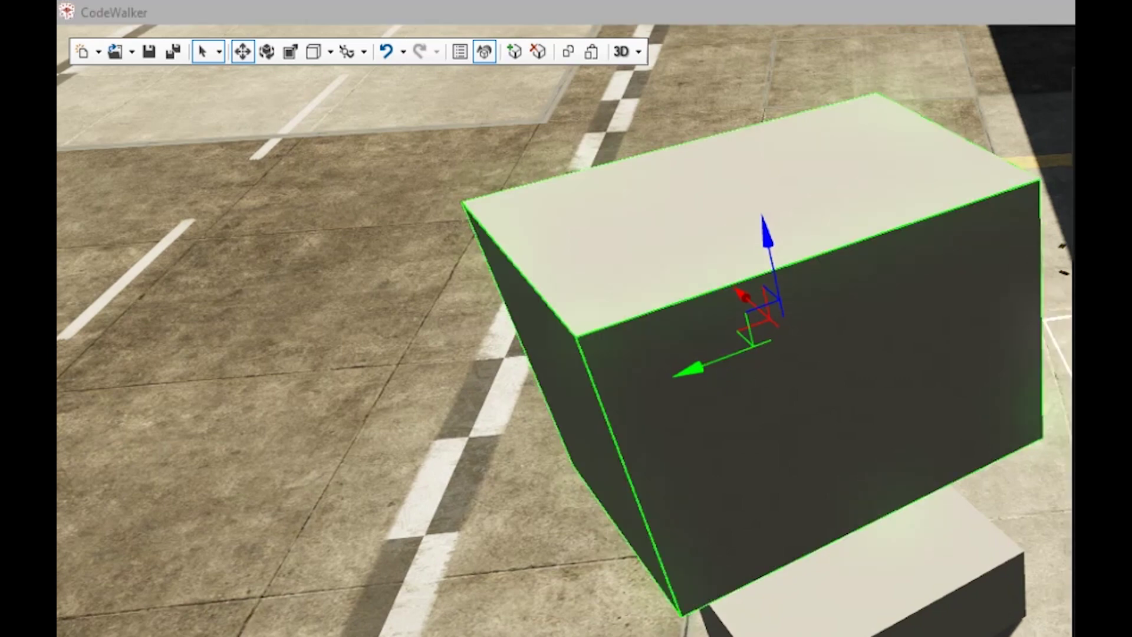
Create a further duplicate beside the raised dummy car box, and delete that further duplicate
drag(716, 361, 626, 448)
key(Delete)
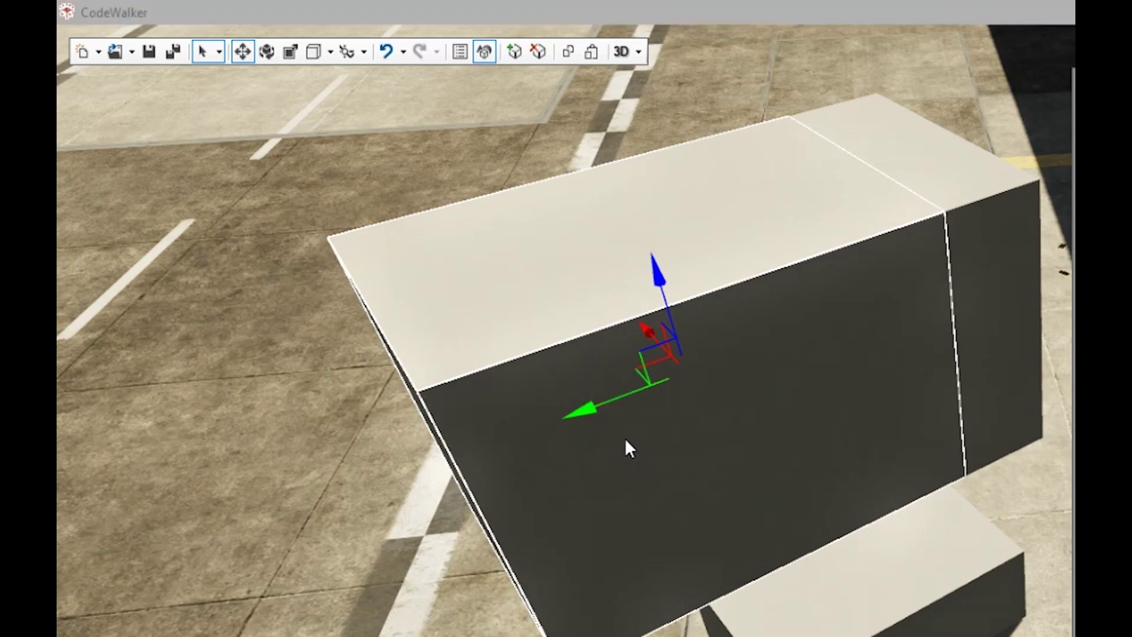
key(Return)
click(539, 156)
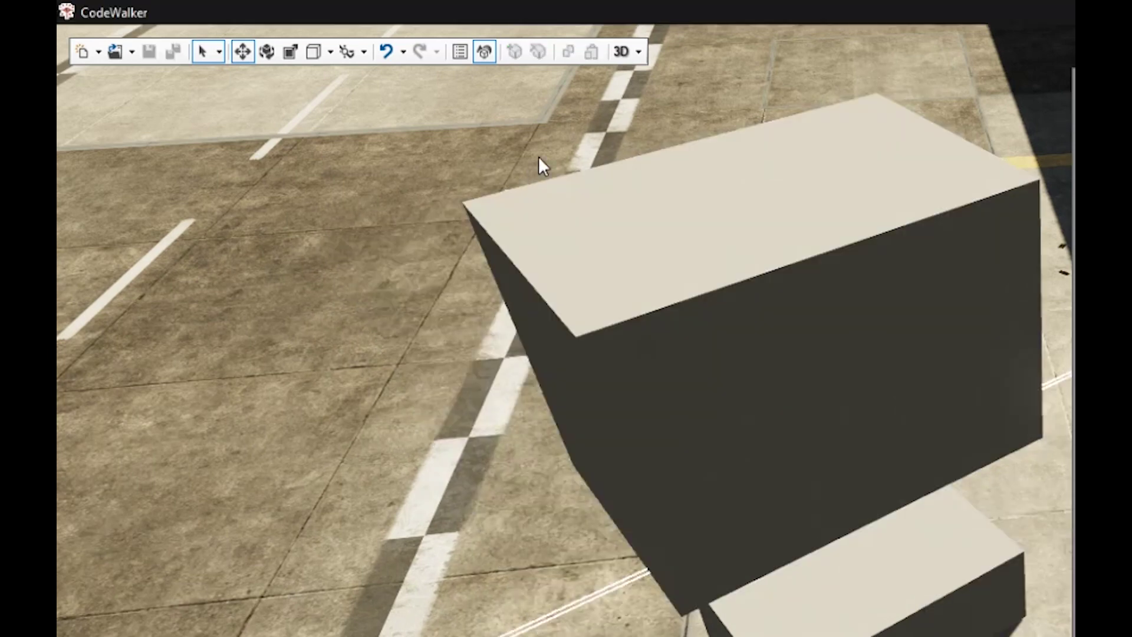
Look at the scene in Map View and Orthographic mode, and return to Perspective
click(638, 54)
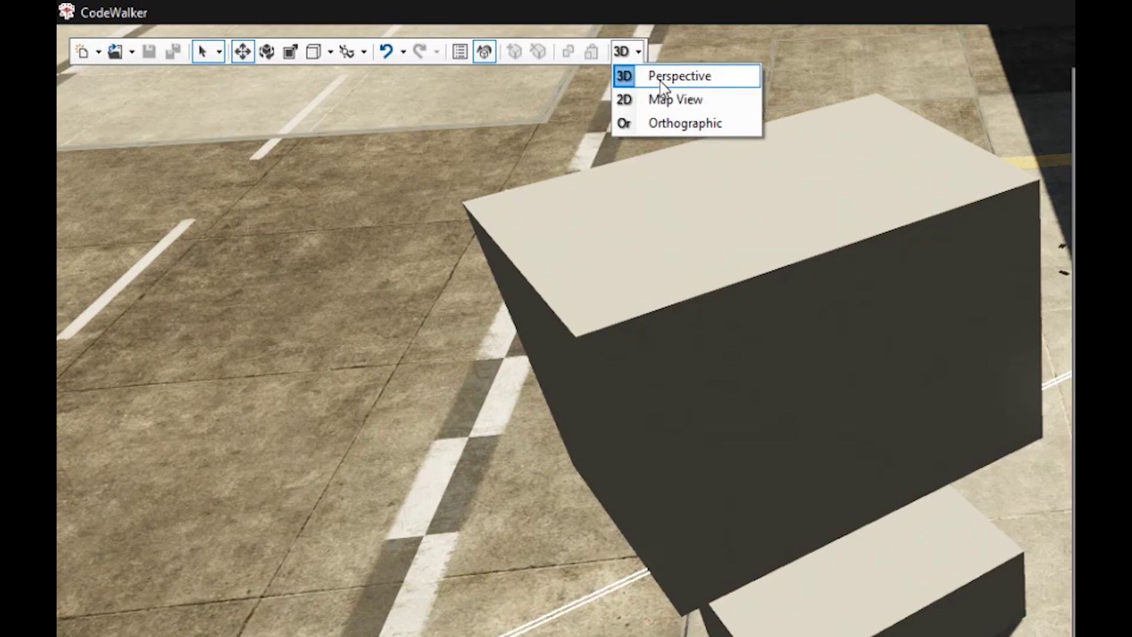
click(676, 102)
click(639, 54)
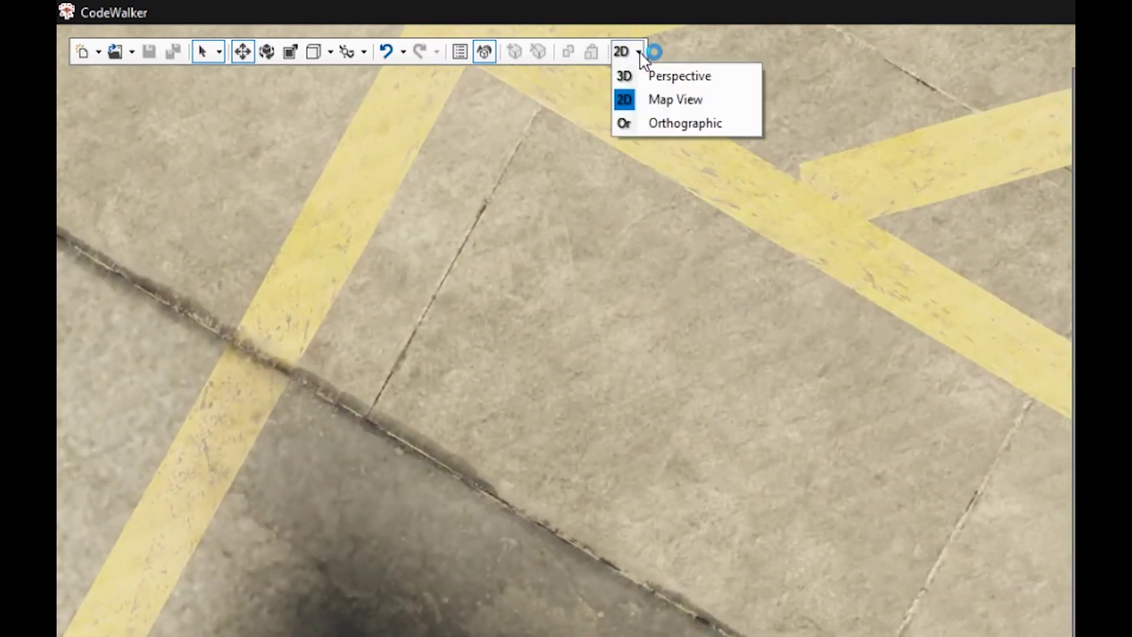
click(653, 124)
click(638, 54)
click(645, 76)
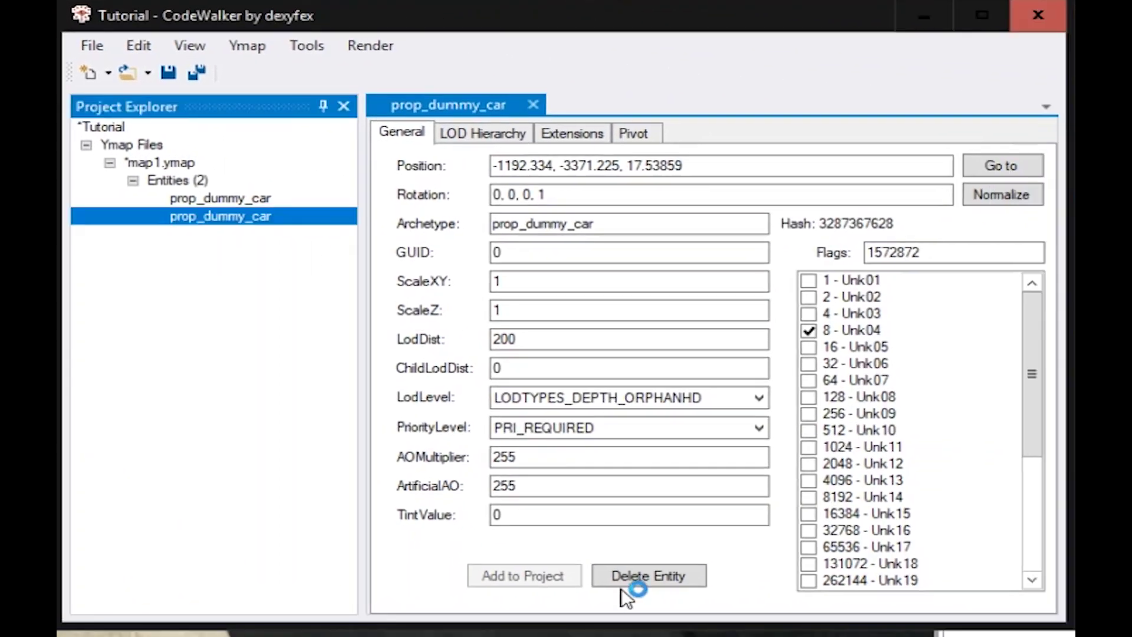
Delete the raised duplicate prop_dummy_car entity from map1.ymap and check the remaining entity's position value
click(618, 583)
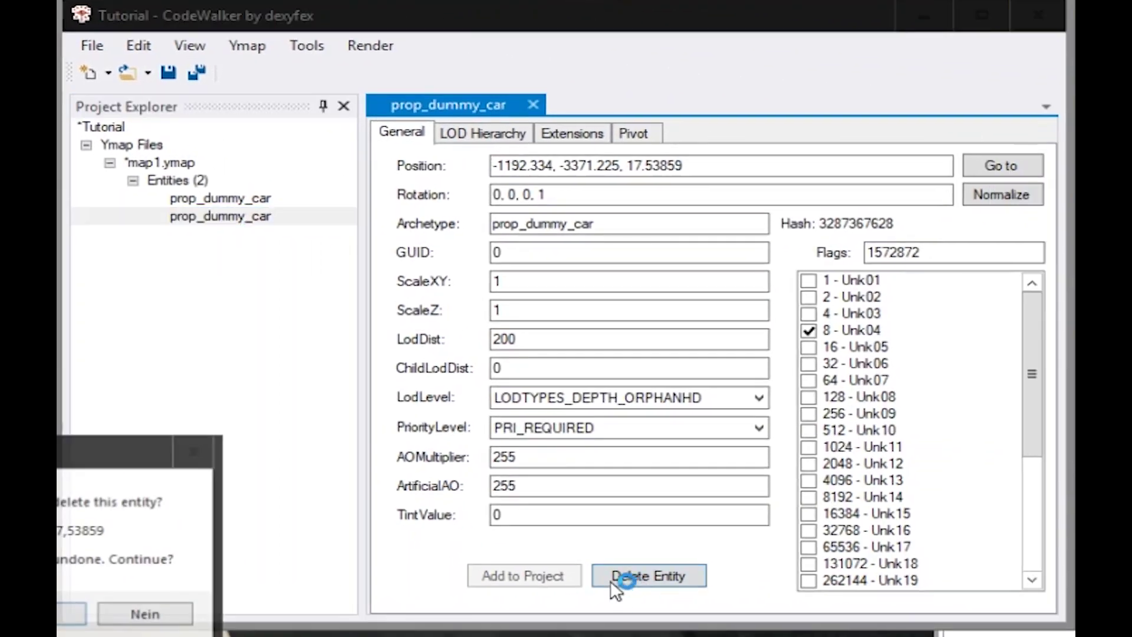
click(73, 608)
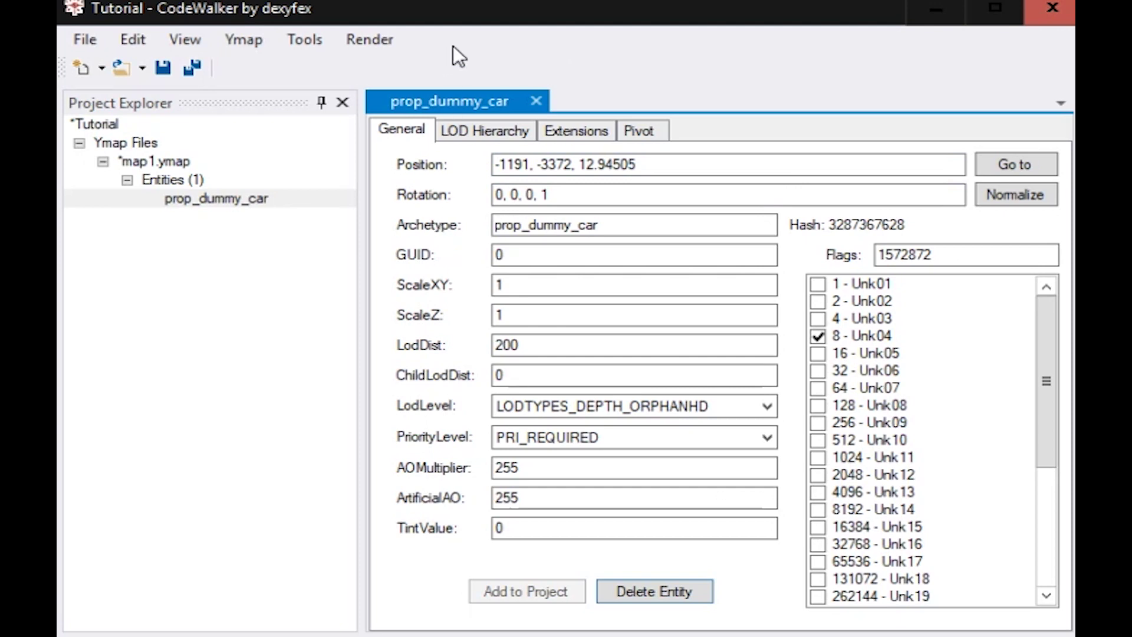
drag(640, 165, 472, 172)
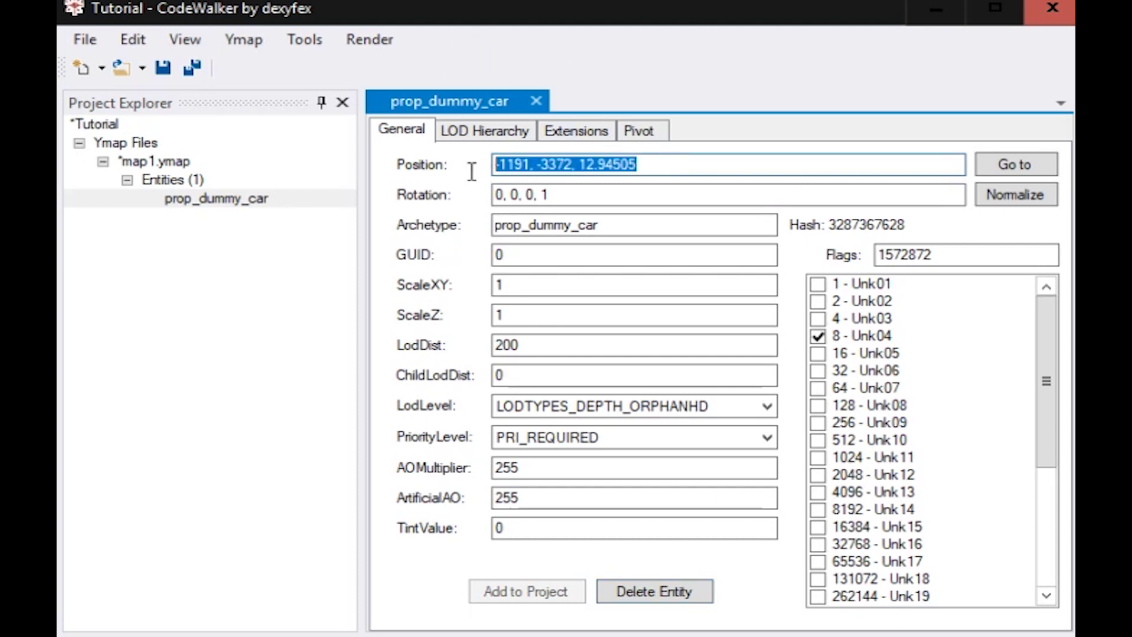
click(518, 169)
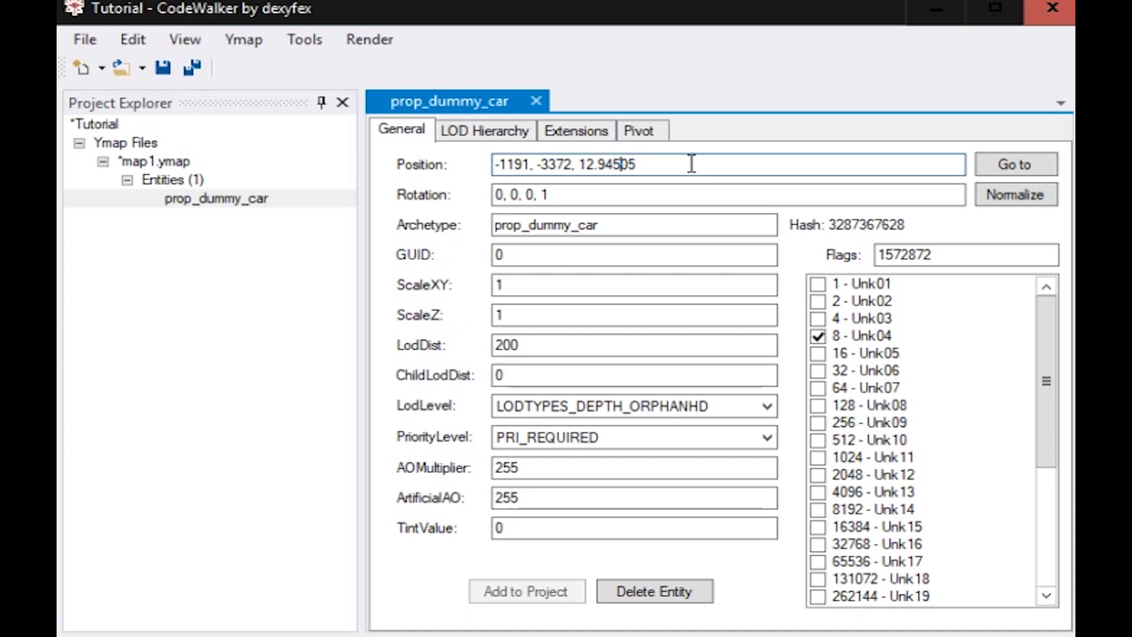
Try entering X,Y,XY,YX as the dummy car's rotation and undo the entry
click(499, 198)
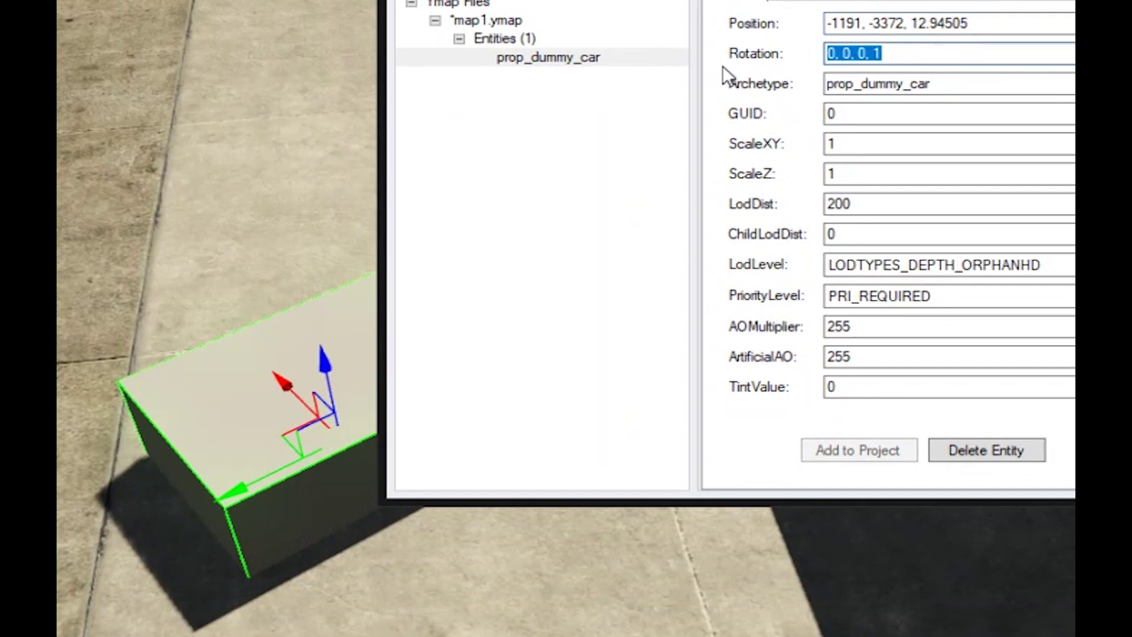
text(X,Y,XY,YX)
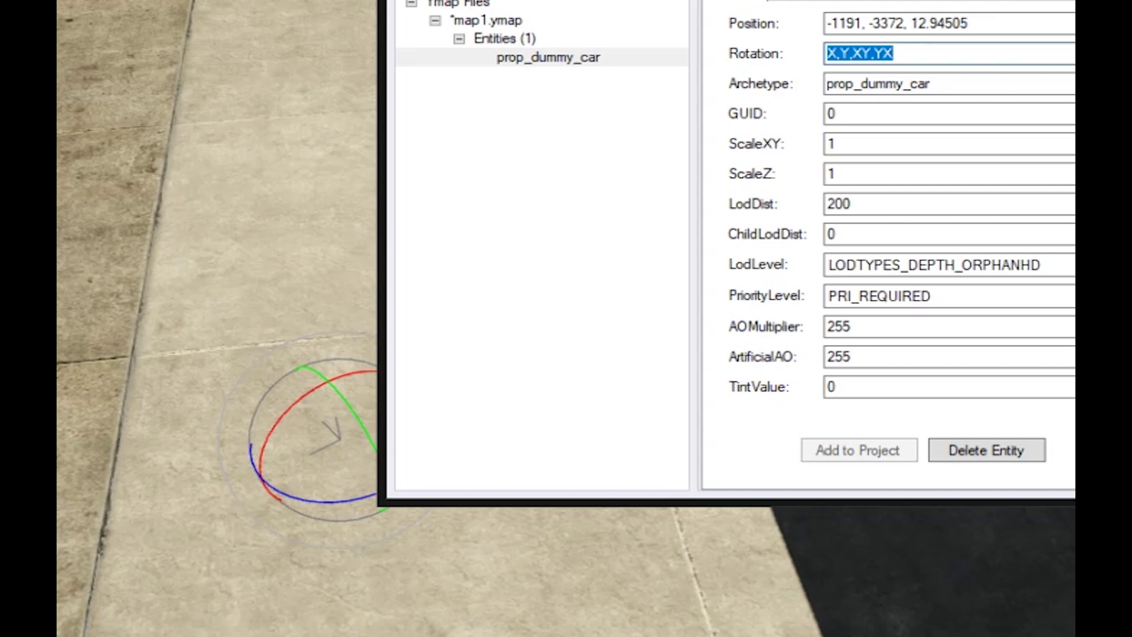
key(ctrl+z)
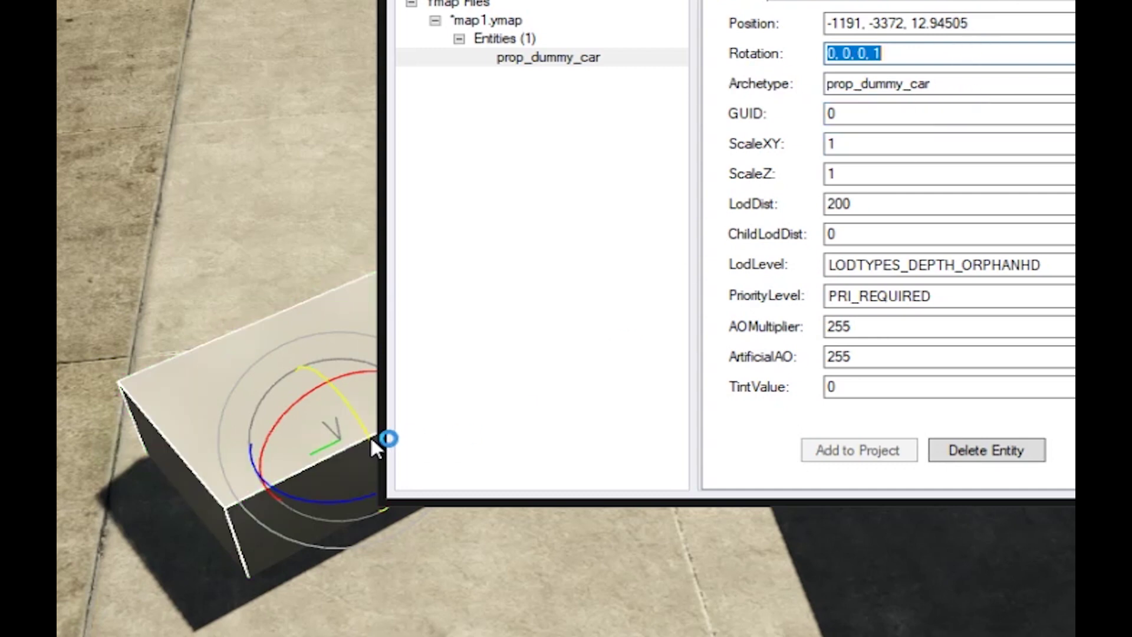
Move the dummy car box to about -1190.68, -3369.96, 13.85 and rotate it around its vertical axis to about 0, 0, -0.766, -0.643
click(337, 450)
key(w)
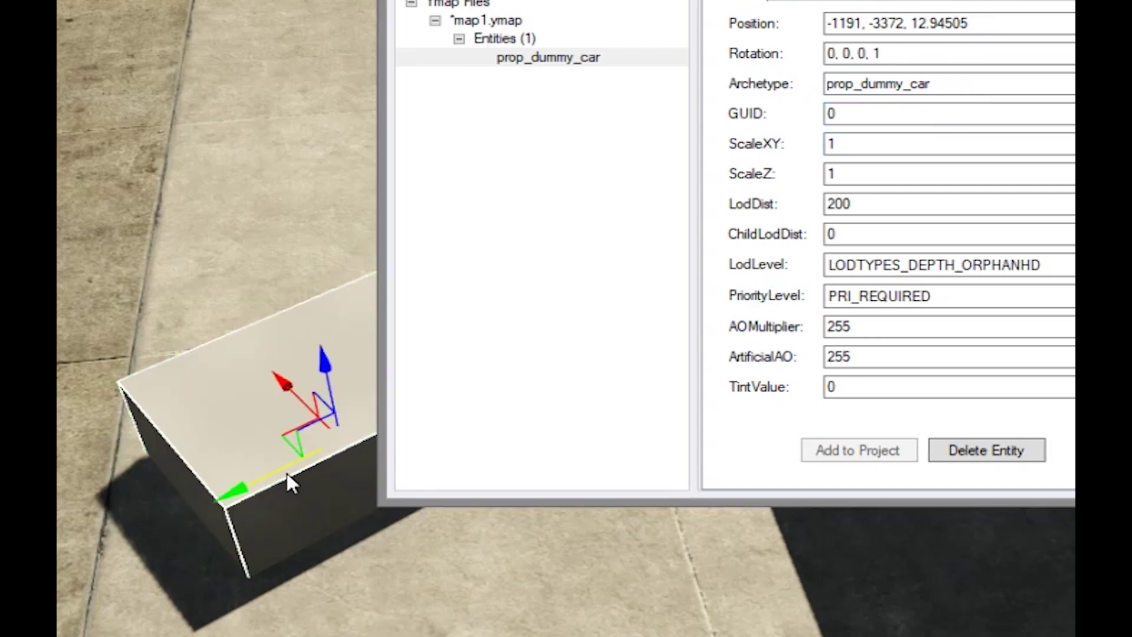
drag(286, 472, 76, 575)
drag(82, 478, 126, 367)
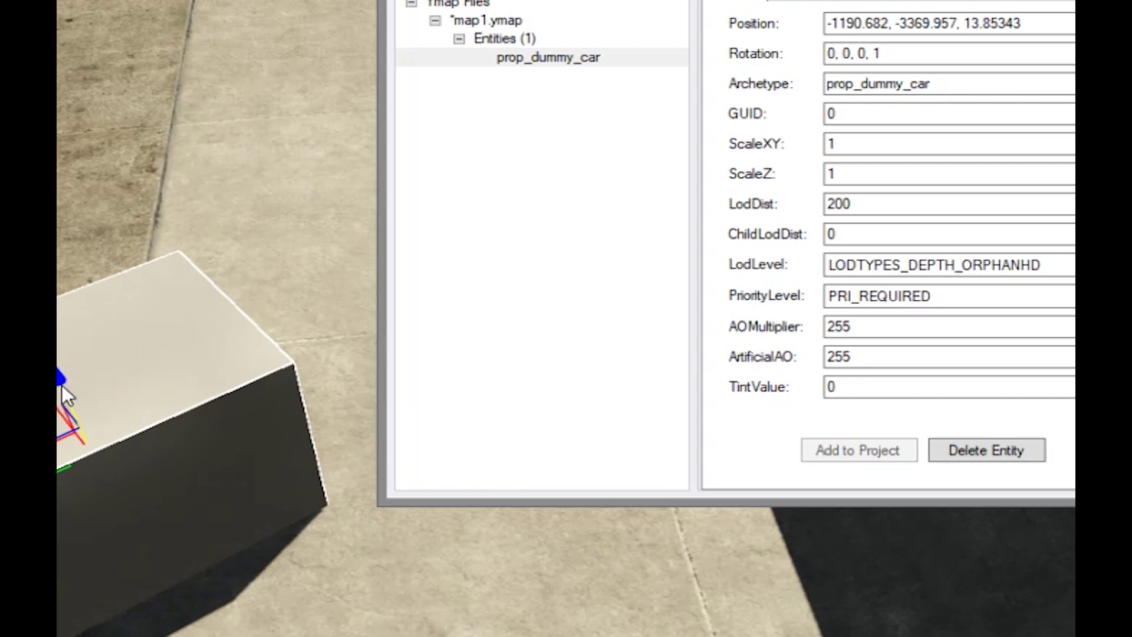
key(e)
drag(160, 480, 23, 525)
Move the rotated box to about -1190.66, -3370.70, 13.85 and set its rotation back to 0,0,0,1
key(w)
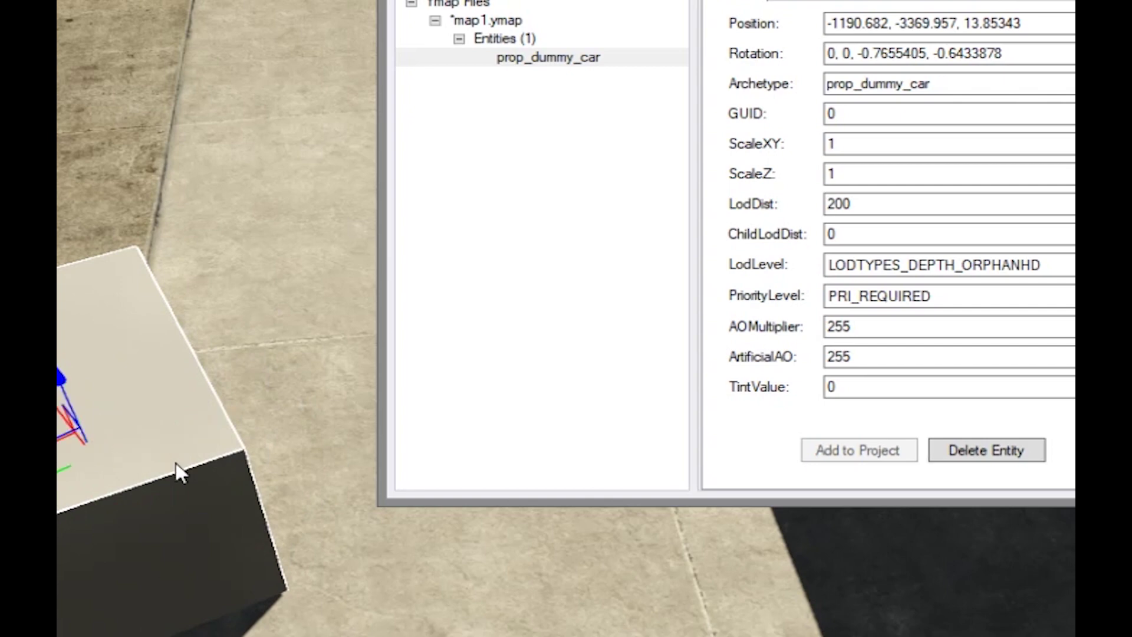
drag(168, 443, 87, 423)
key(q)
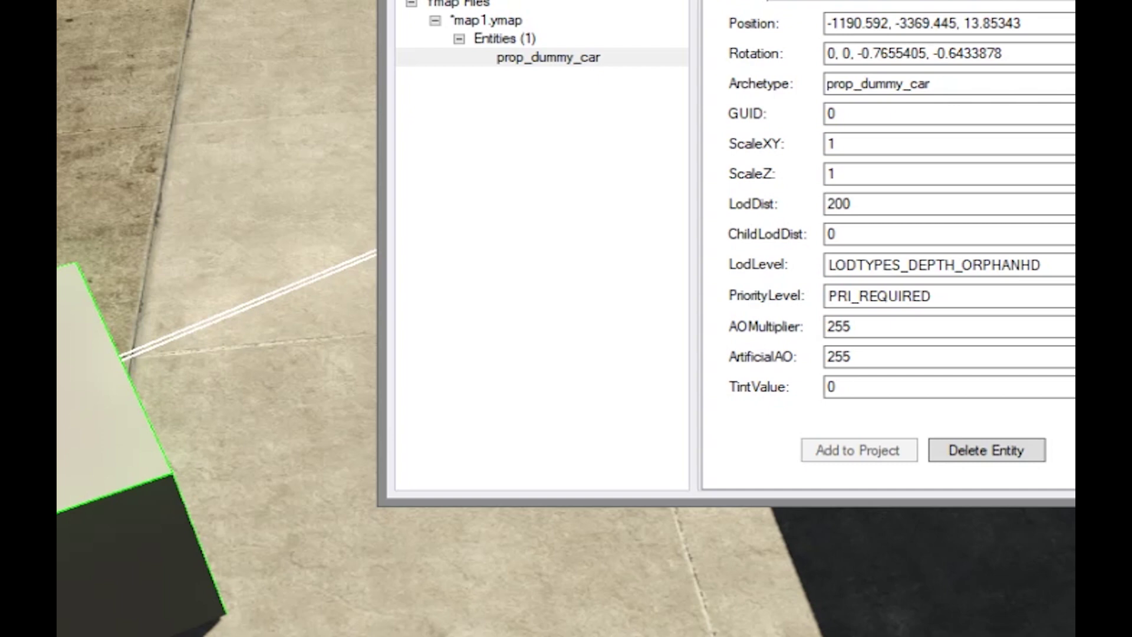
key(w)
drag(0, 510, 56, 457)
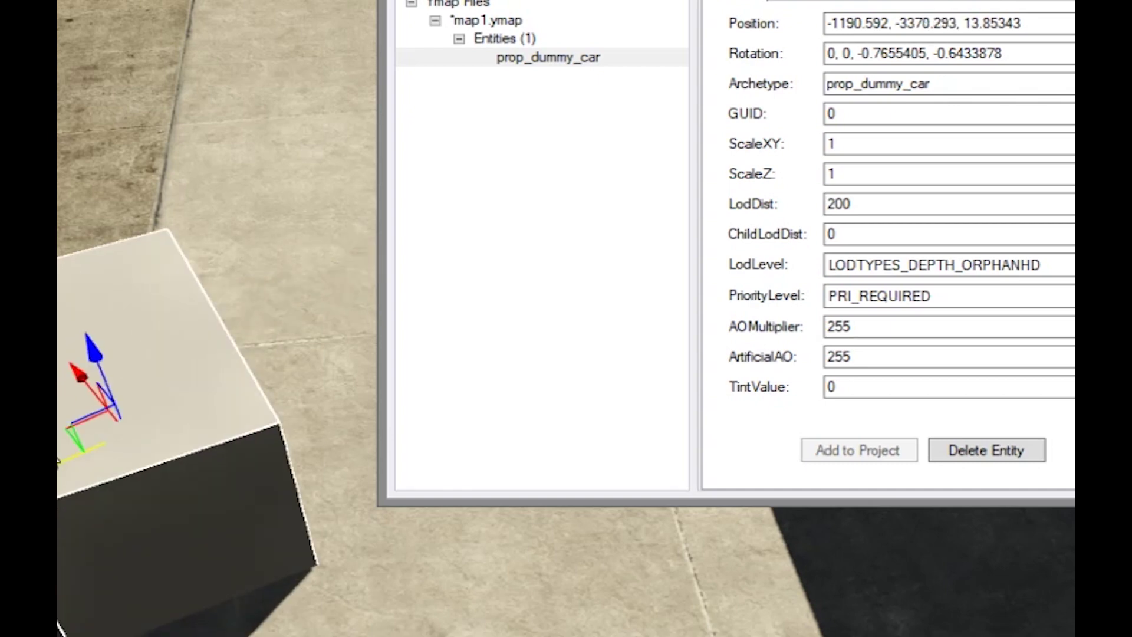
key(w)
drag(233, 401, 274, 373)
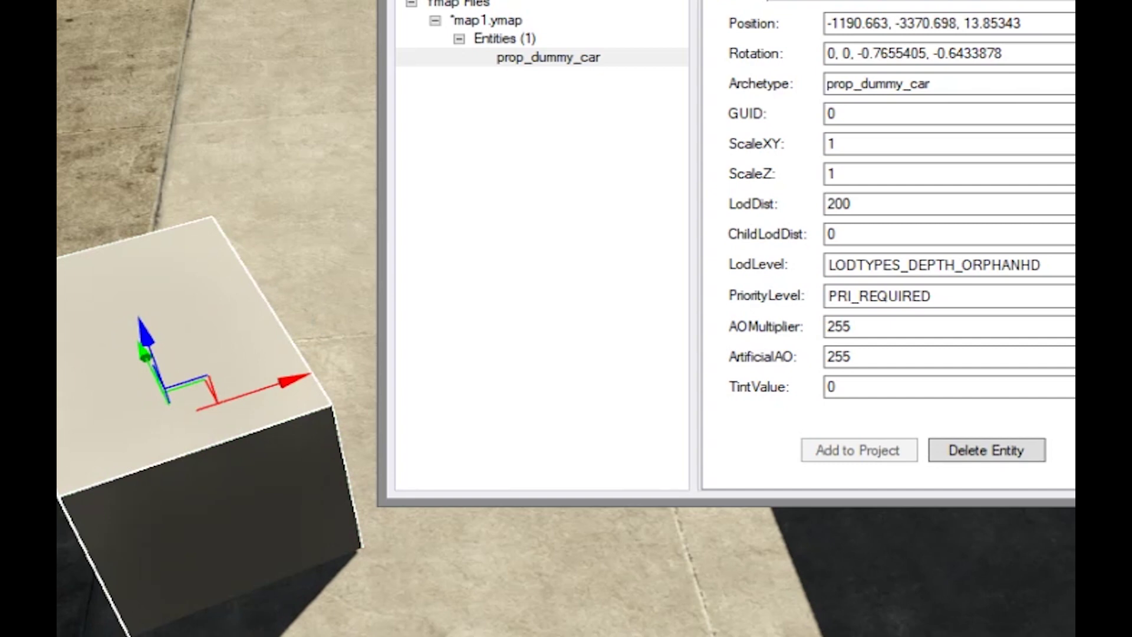
key(e)
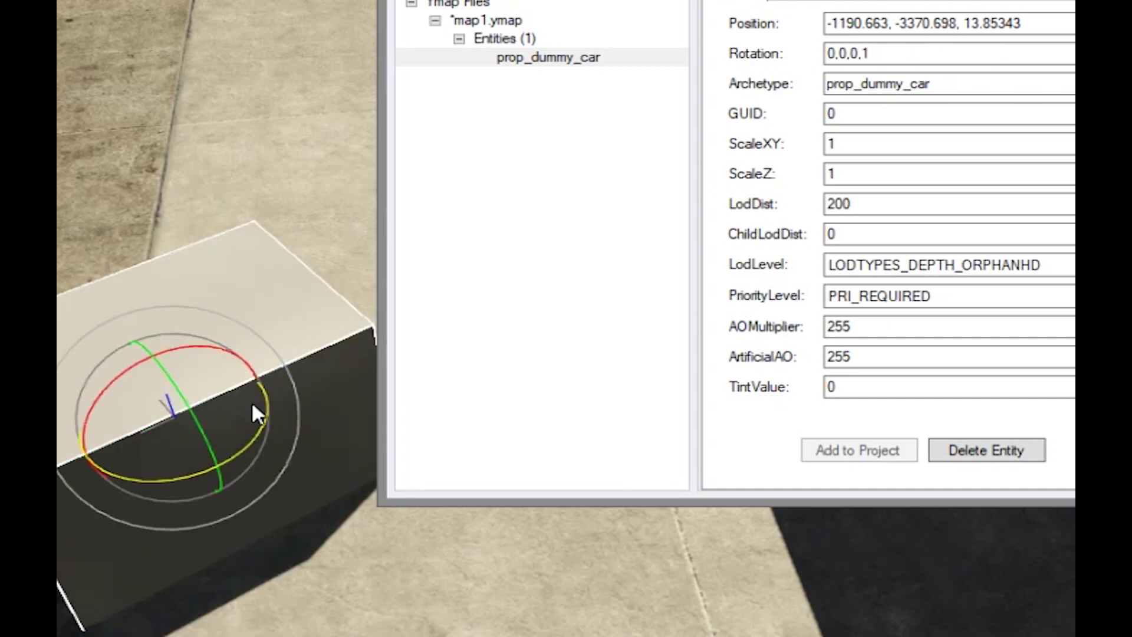
Try rotating the dummy car box around its Z, X and Y axes and the outer ring, undoing the rotations
drag(244, 422, 302, 403)
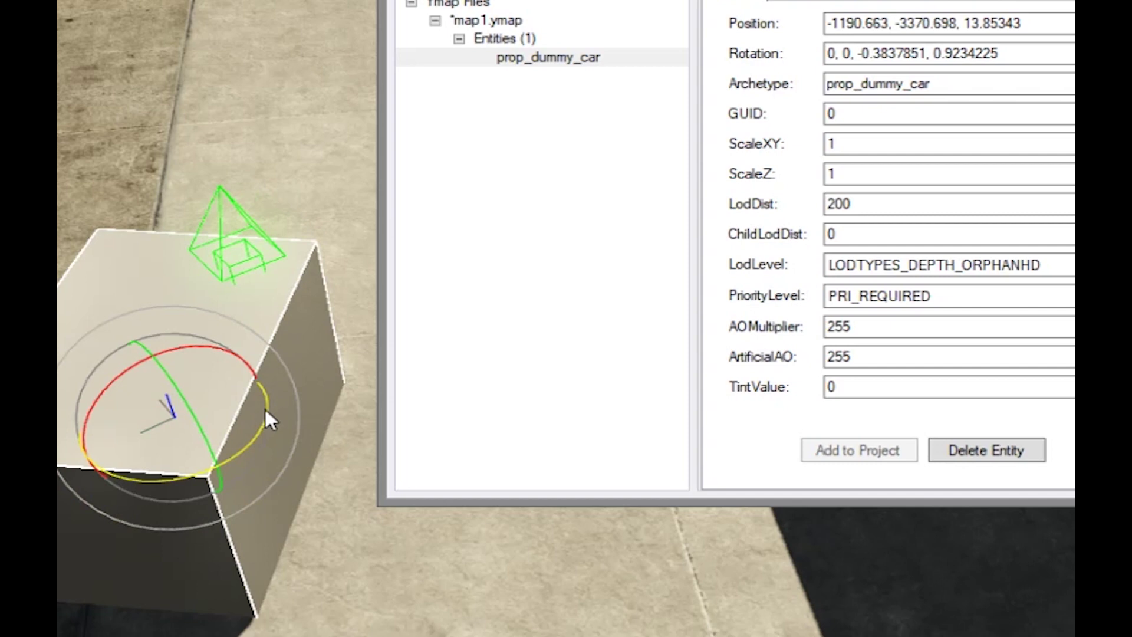
key(ctrl+z)
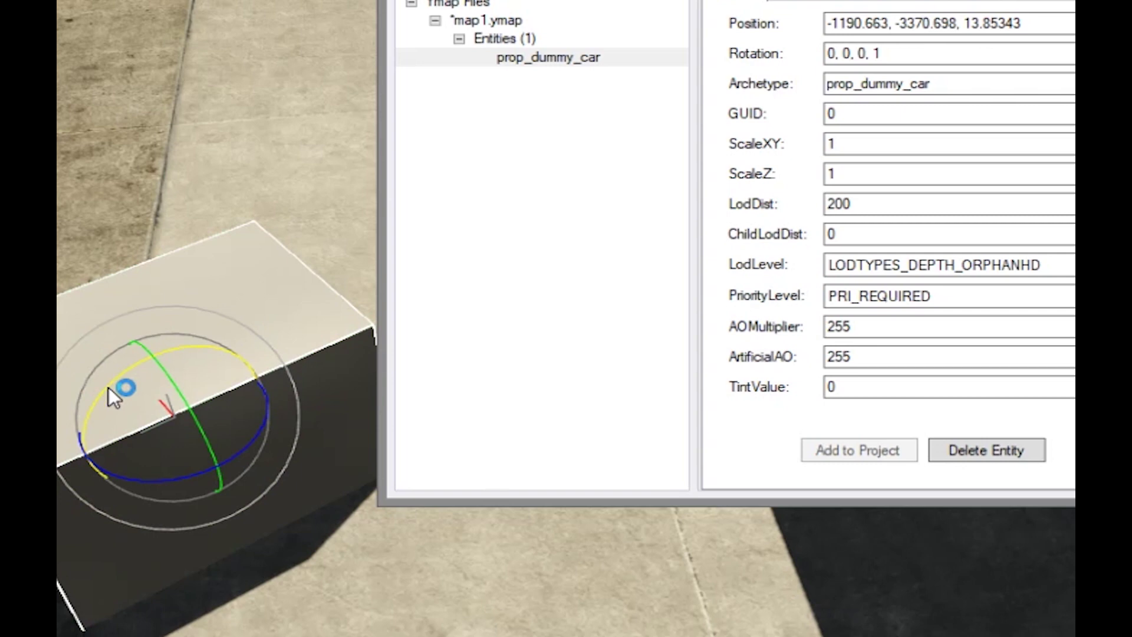
drag(109, 387, 59, 495)
key(ctrl+z)
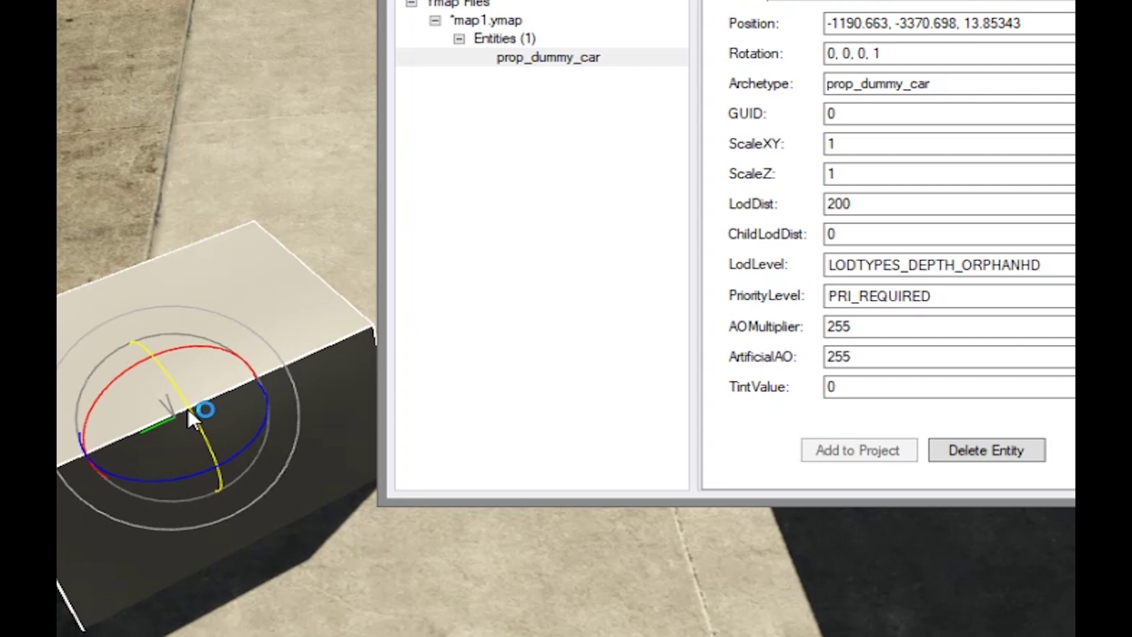
drag(186, 407, 315, 502)
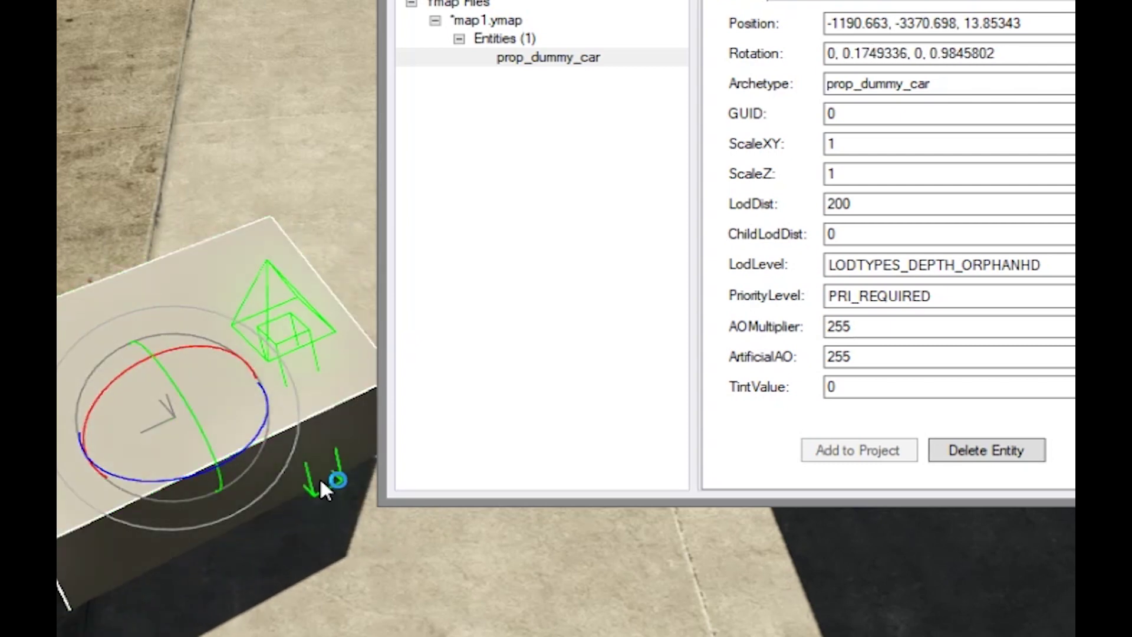
key(ctrl+z)
drag(146, 478, 118, 516)
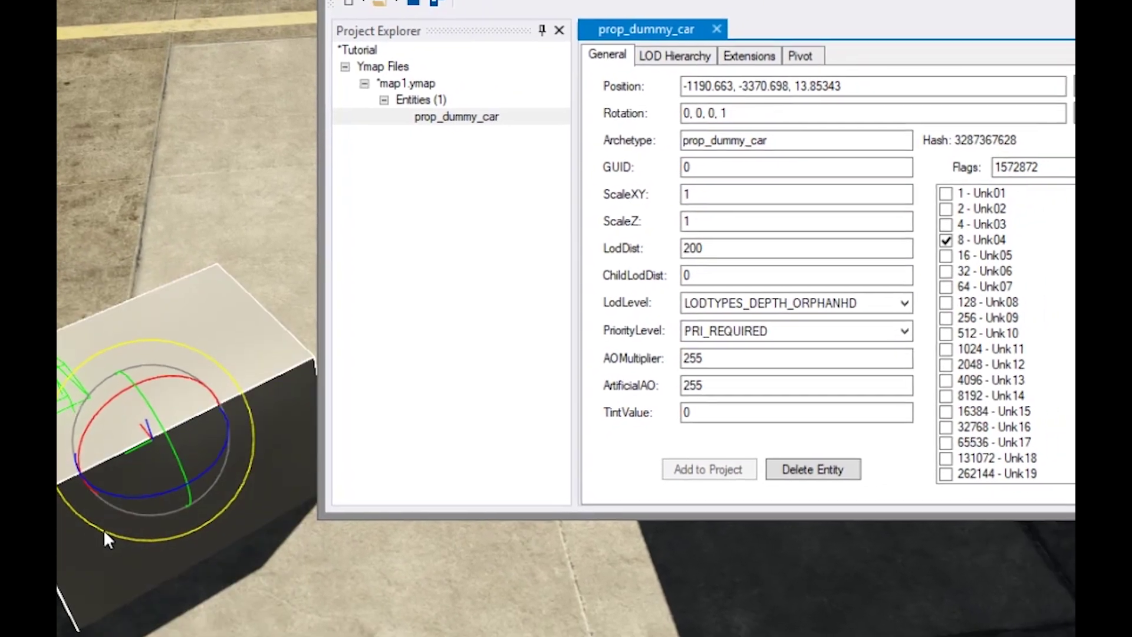
Set the prop_dummy_car rotation to 1,0,0,1 and normalize it
key(ctrl+a)
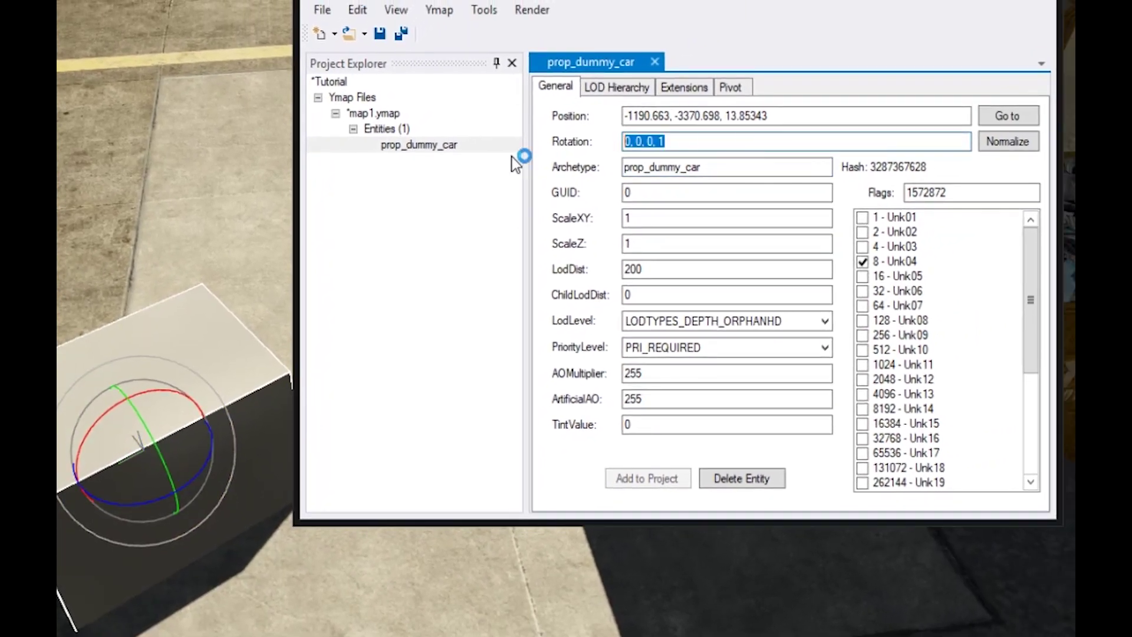
text(1,0,0,1)
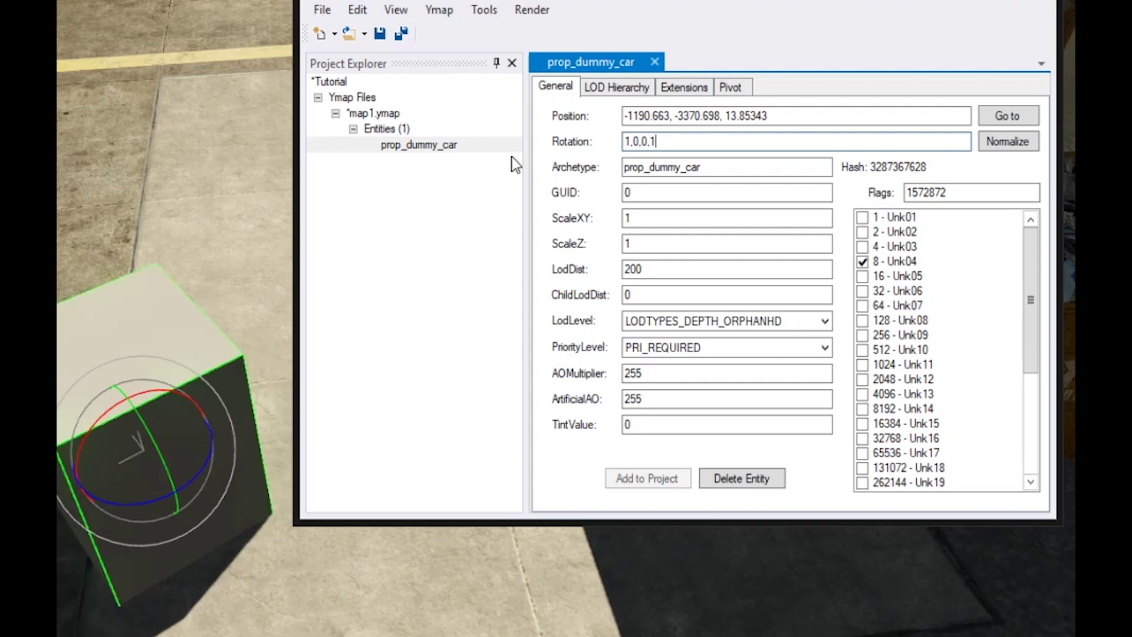
click(1008, 141)
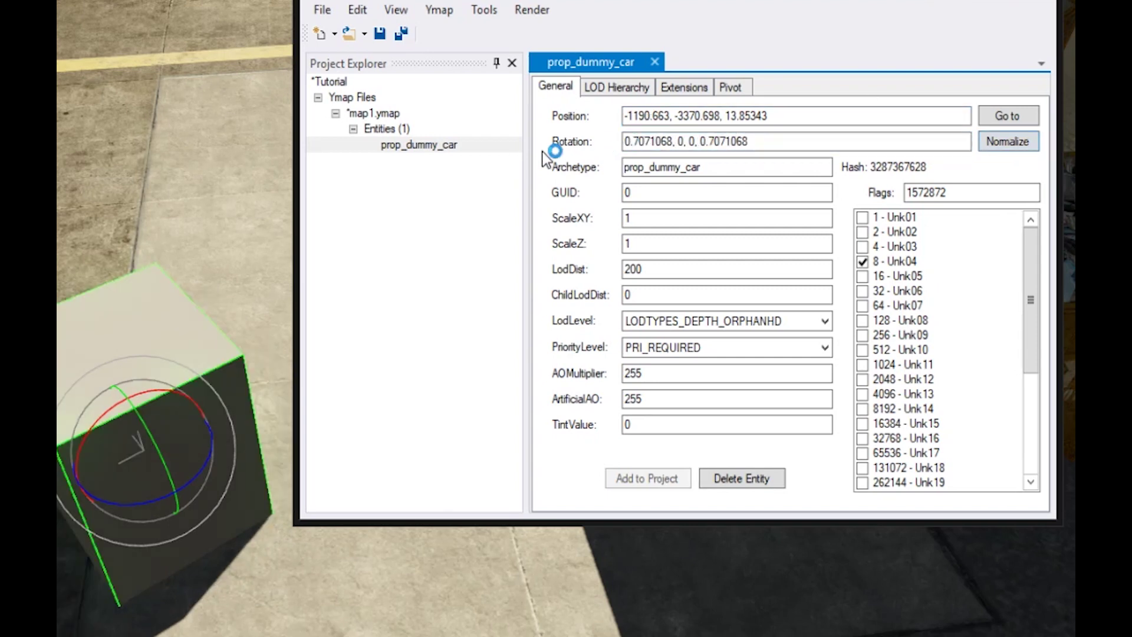
click(416, 216)
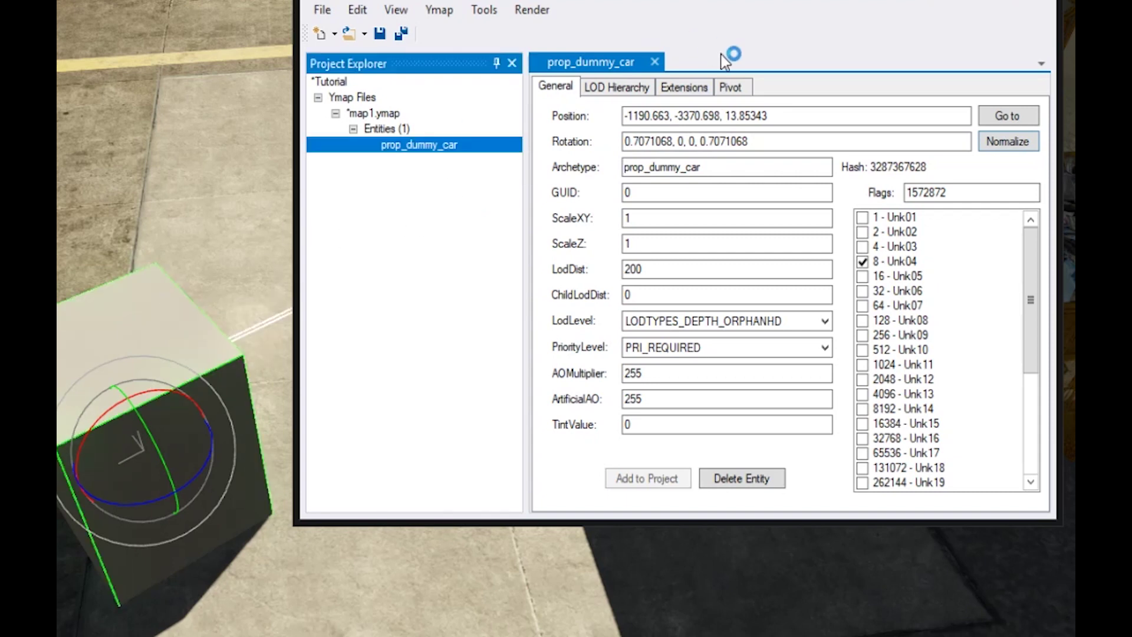
Enable pivot editing in World view for the dummy car and move its pivot away from the box to about 3.28 on Z
click(731, 83)
drag(655, 0, 613, 0)
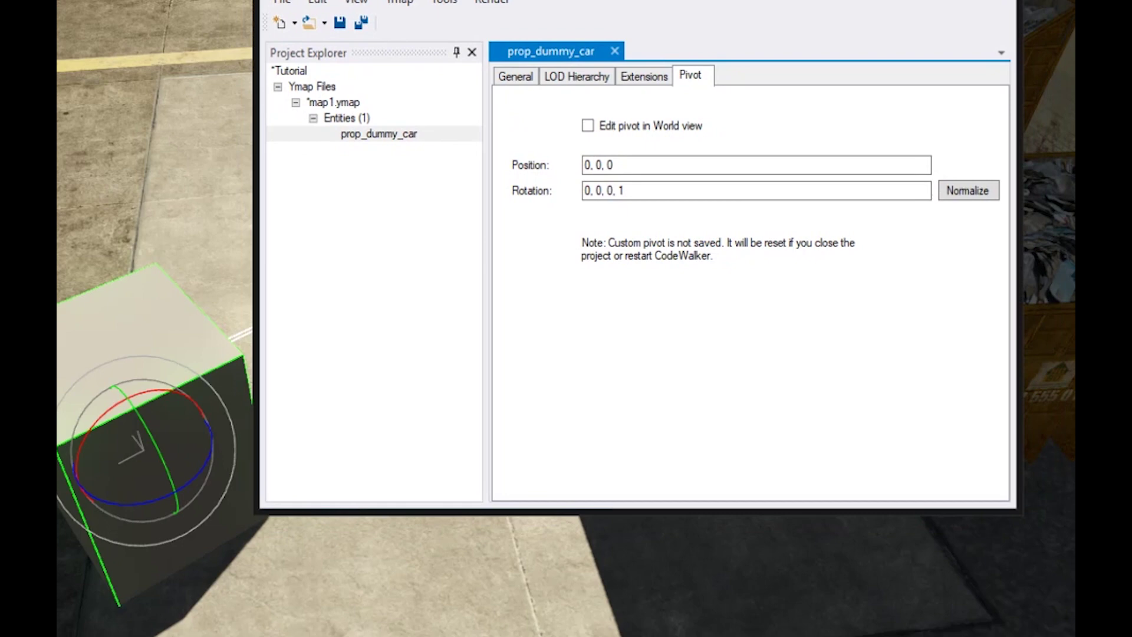
click(147, 347)
key(w)
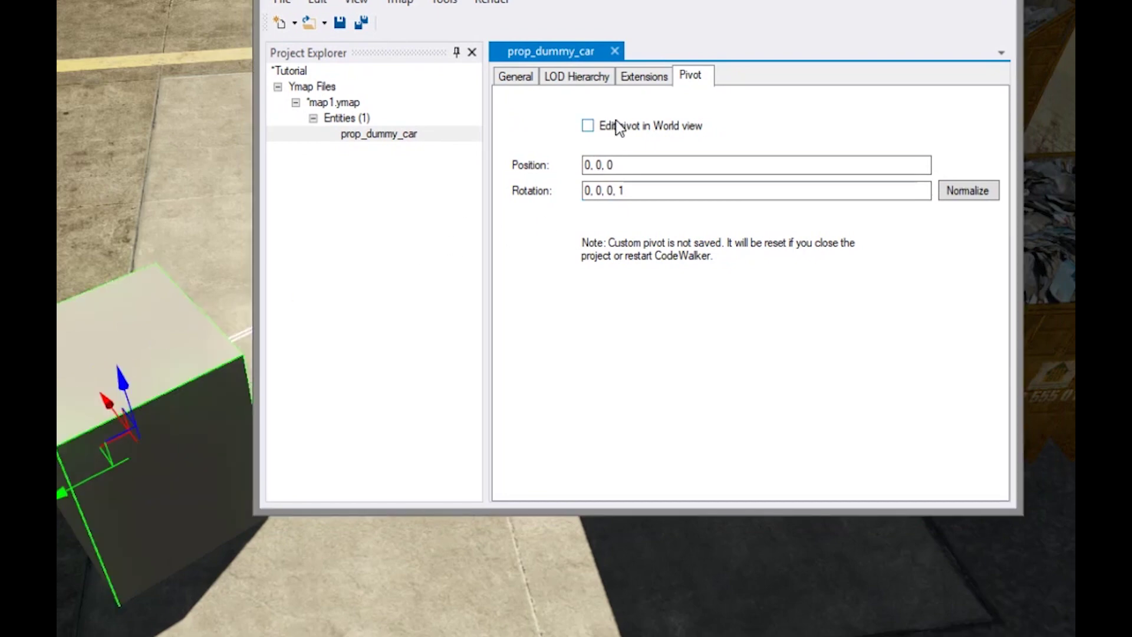
click(588, 127)
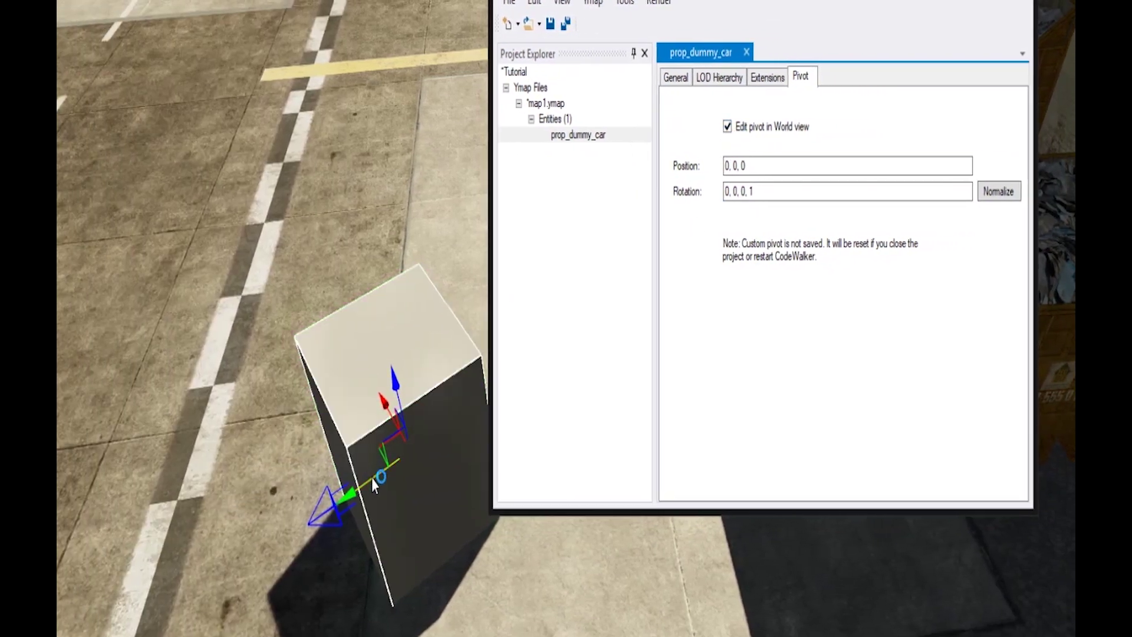
drag(370, 484, 112, 634)
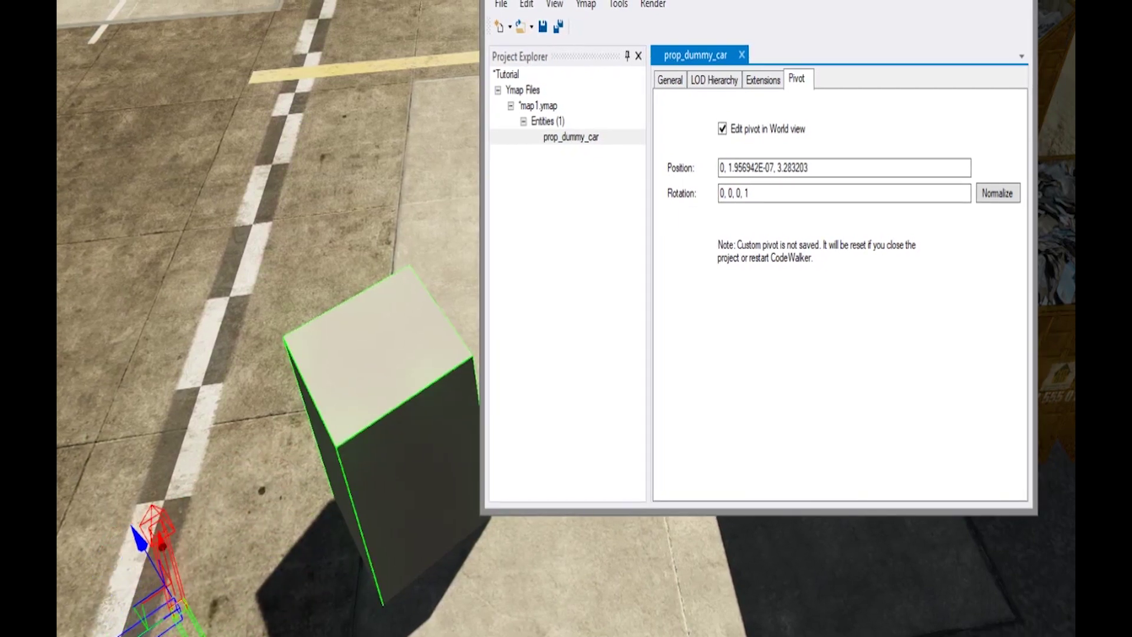
Move the pivot back onto the dummy car box, at about -0.499 on Z
drag(370, 436, 356, 592)
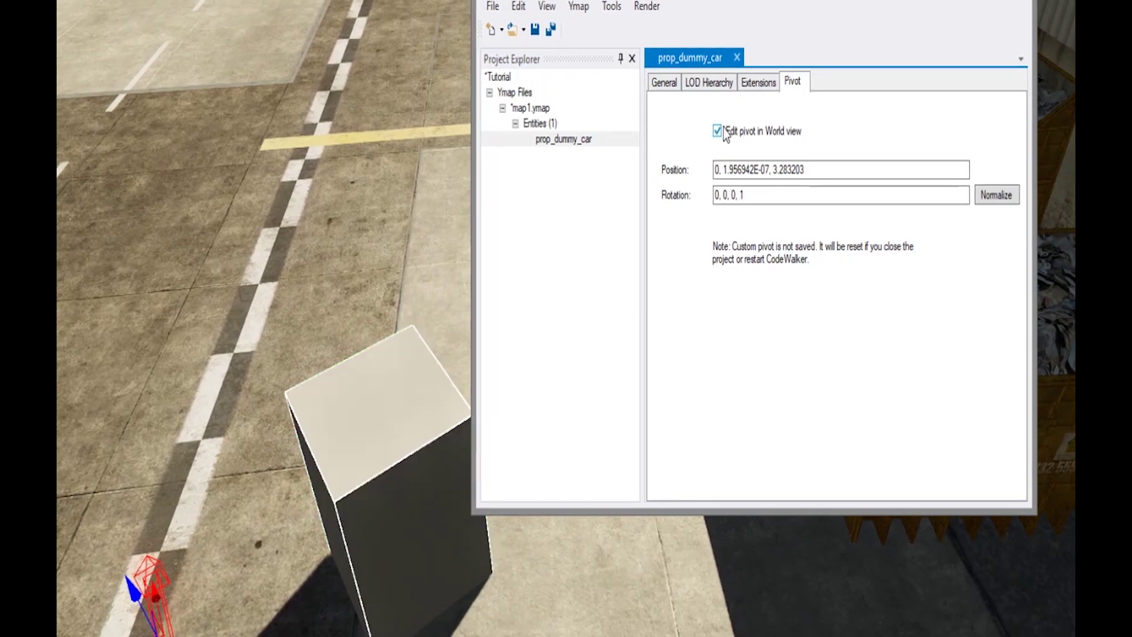
drag(139, 636, 400, 534)
drag(366, 536, 370, 534)
click(819, 210)
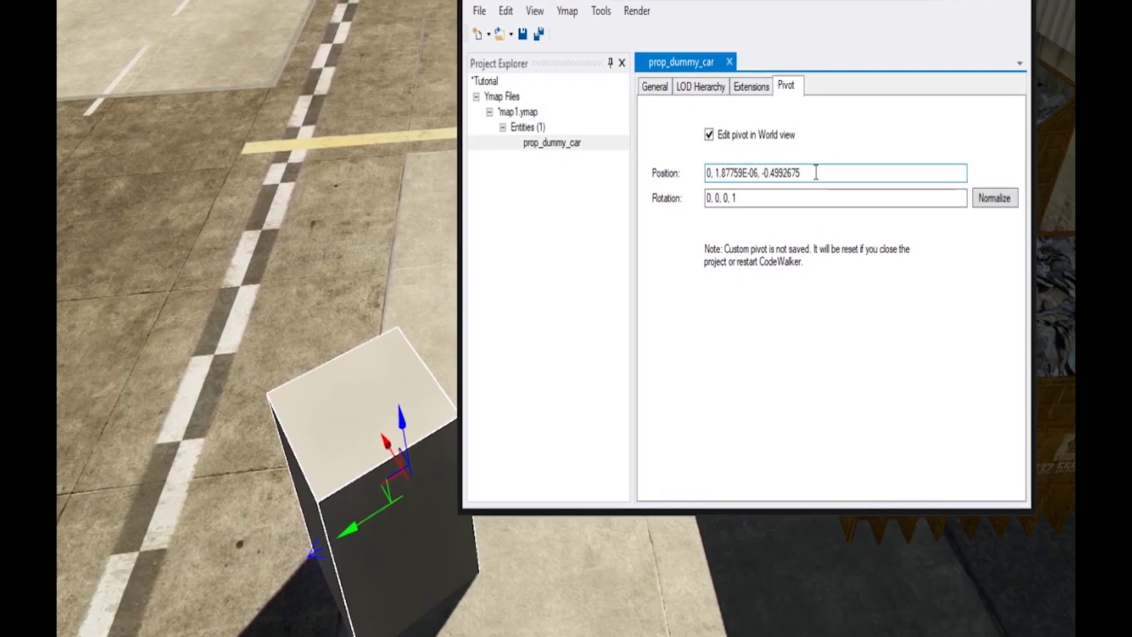
drag(814, 173, 641, 180)
click(339, 361)
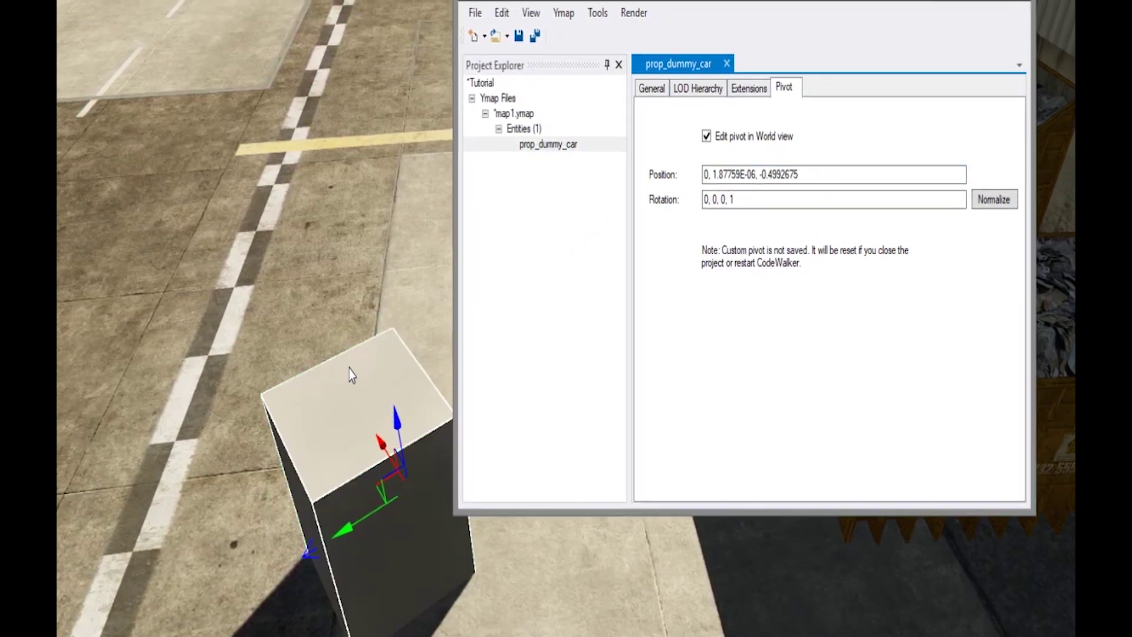
drag(411, 315, 404, 320)
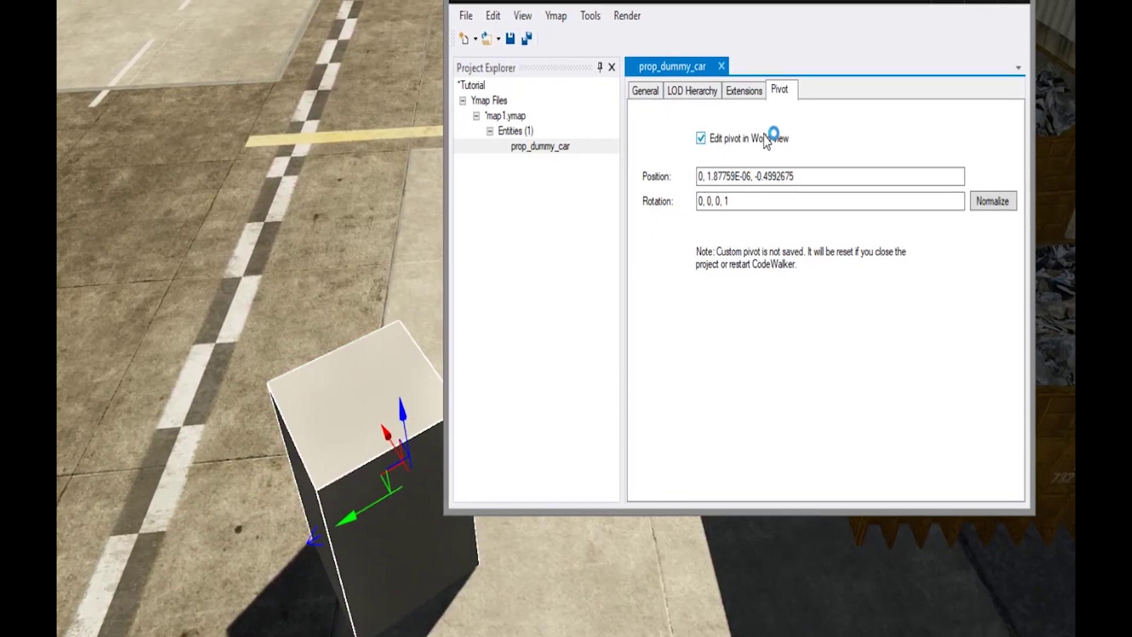
Paste a duplicate of the dummy car box, disable pivot editing in World view, and place the duplicate flush beside the original
key(ctrl+v)
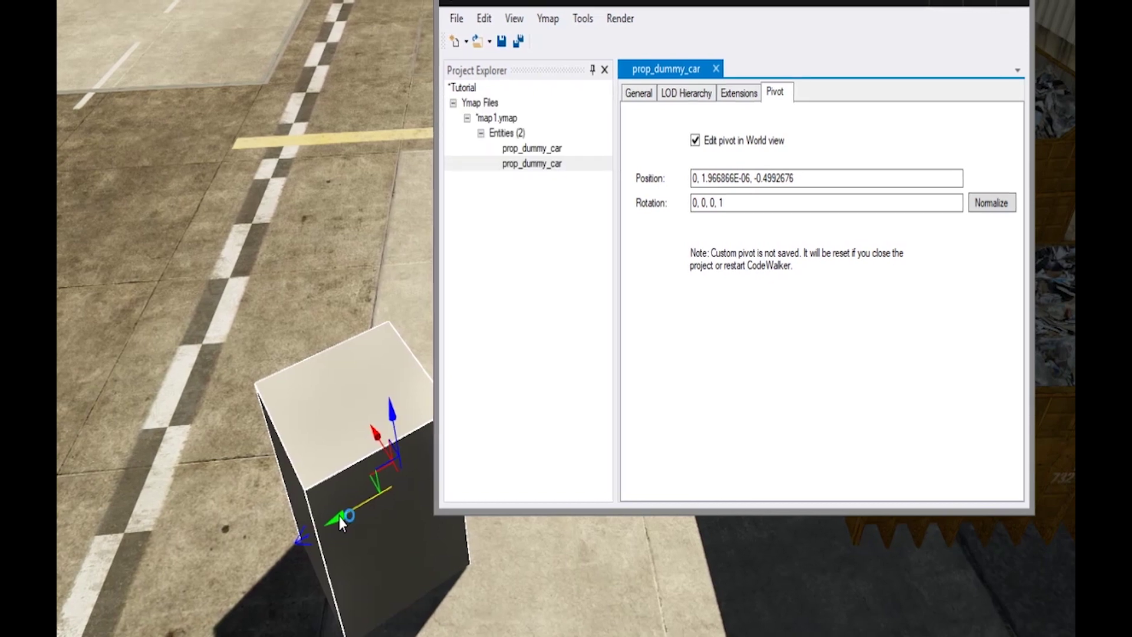
click(694, 142)
drag(321, 517, 178, 605)
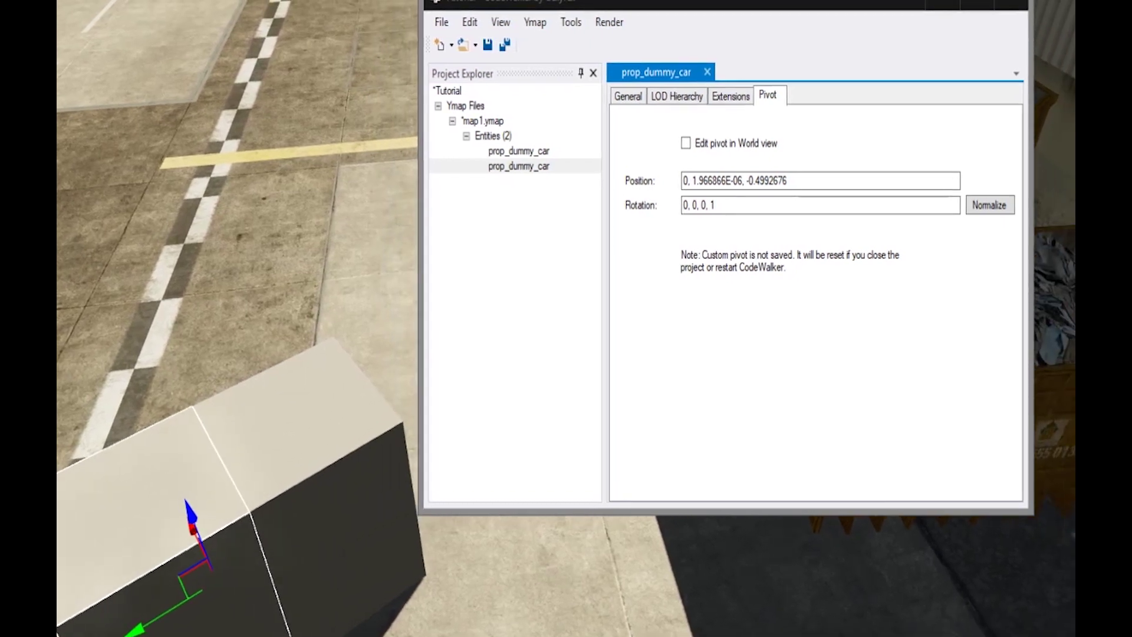
Delete the duplicate dummy car box and select the remaining one
key(Delete)
key(Return)
click(302, 594)
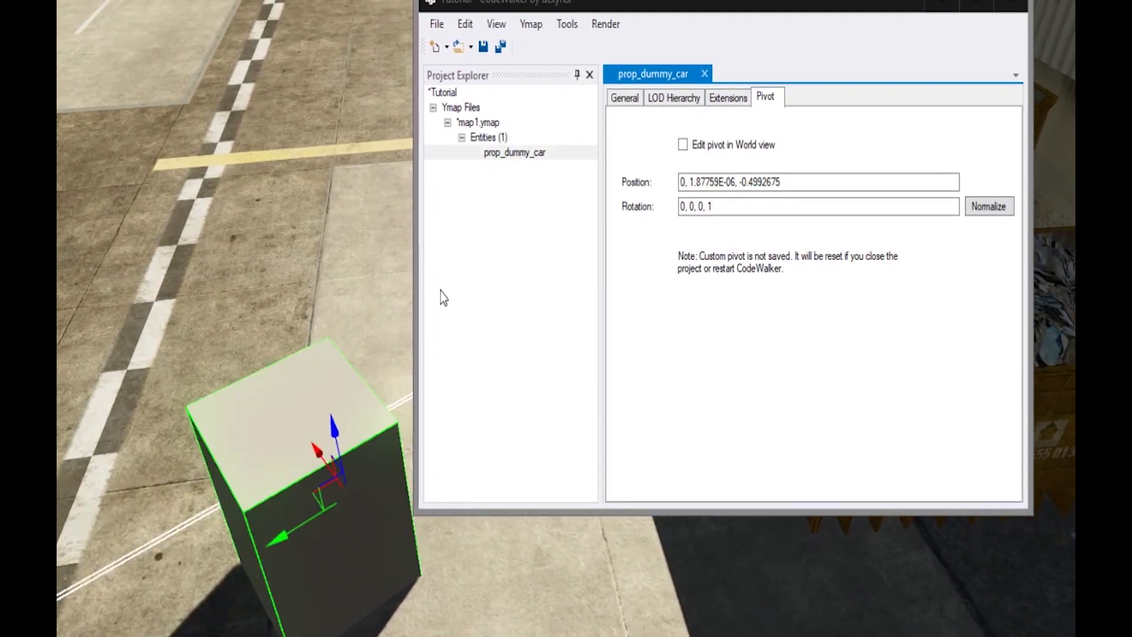
drag(331, 572, 315, 575)
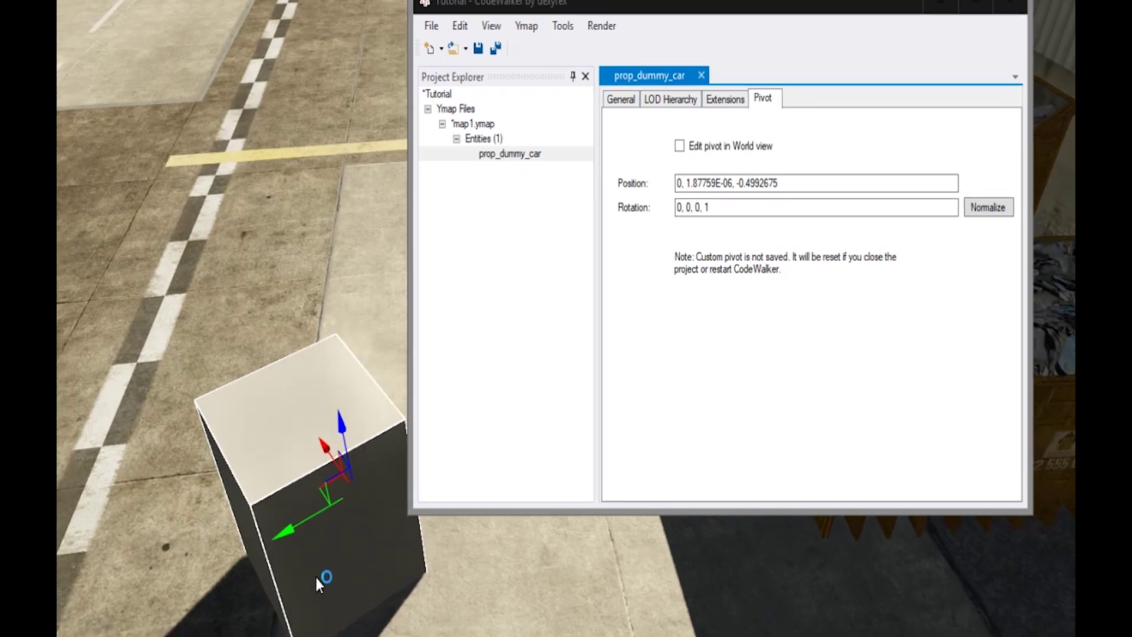
mouse_move(364, 322)
mouse_down()
mouse_move(350, 328)
mouse_move(363, 334)
mouse_up()
drag(274, 500, 243, 481)
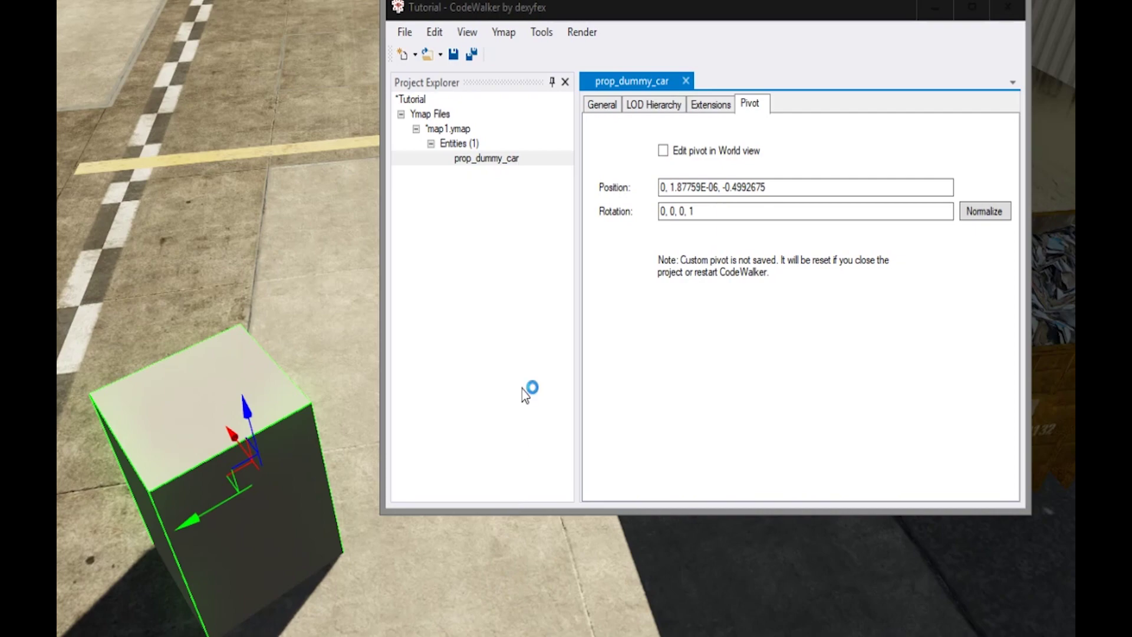
Enable the 32 - Unk06 flag in the general properties of the prop_dummy_car entity
click(602, 106)
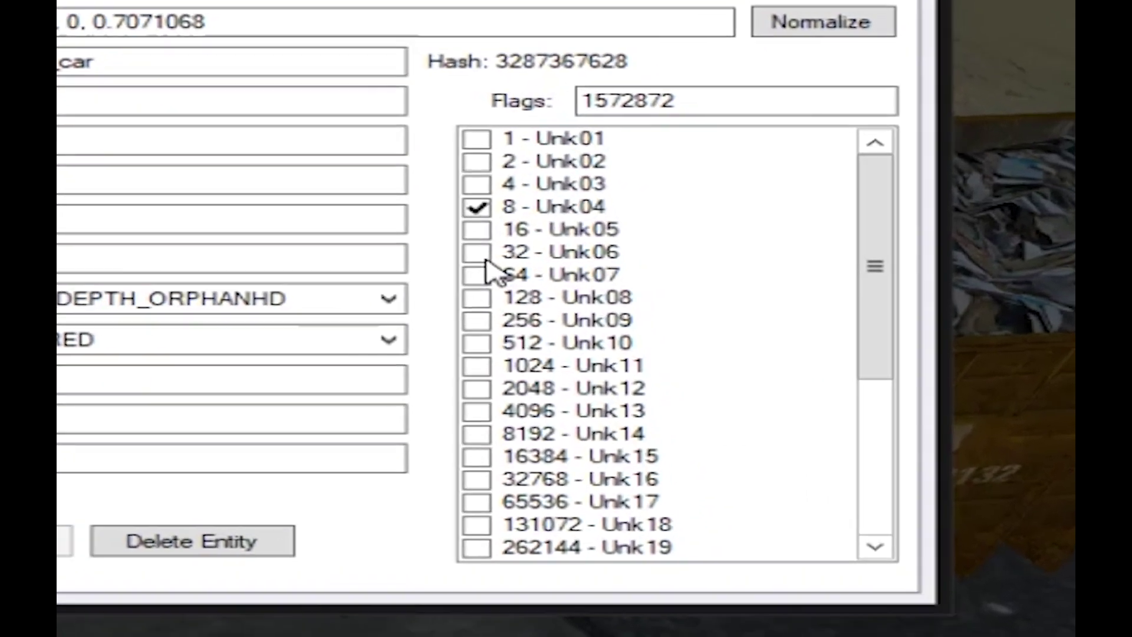
click(889, 292)
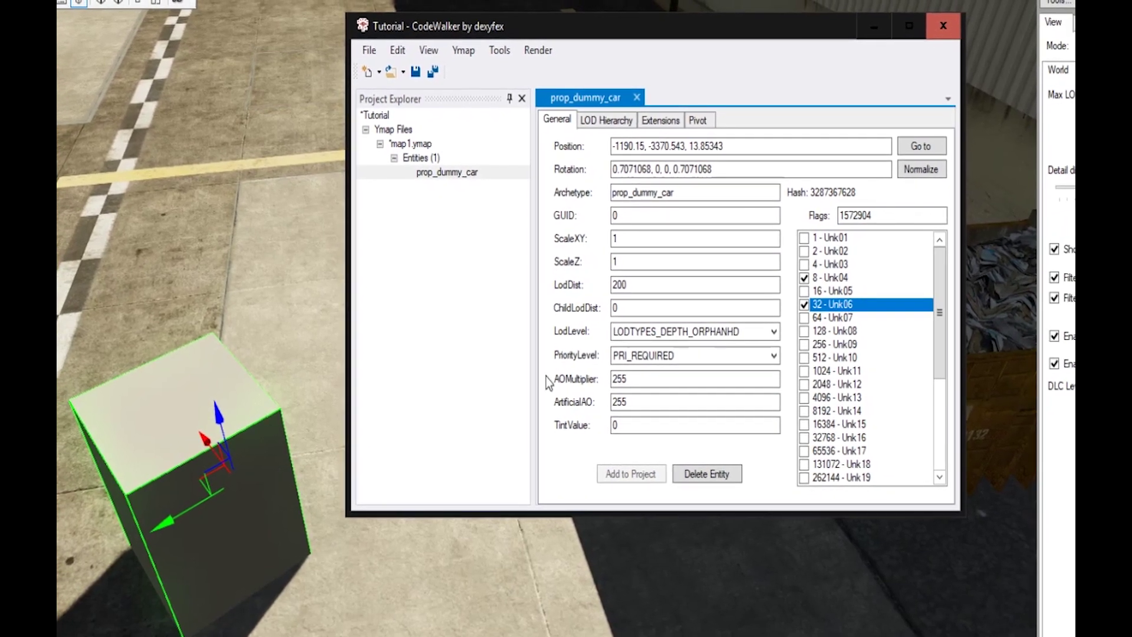
click(268, 465)
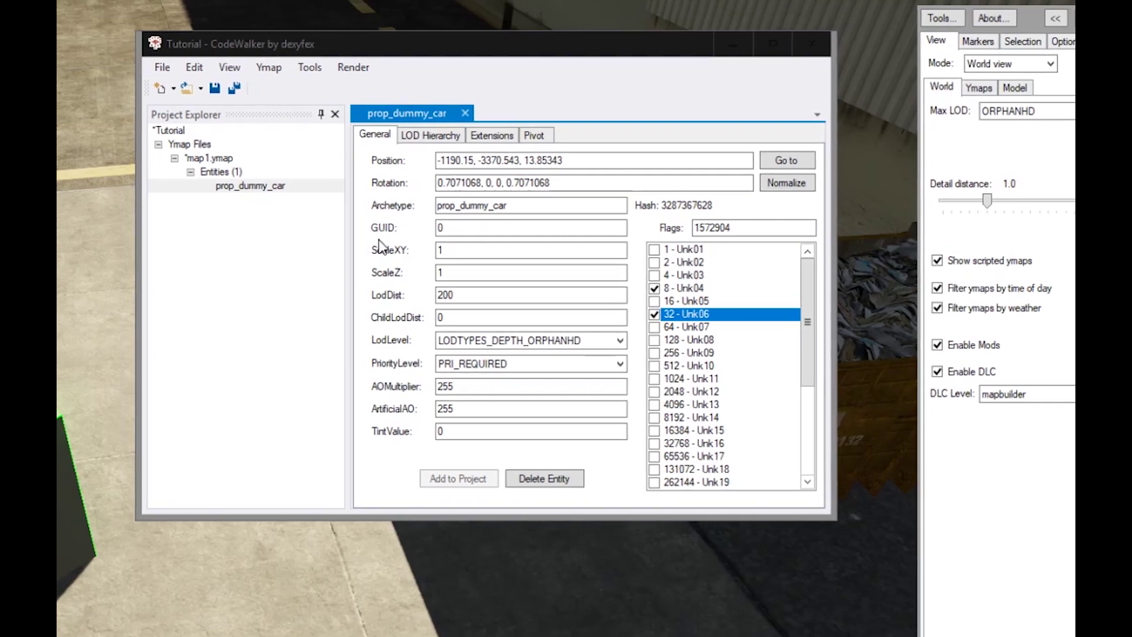
Close the Tutorial project window without saving the ymap changes
drag(569, 47, 447, 52)
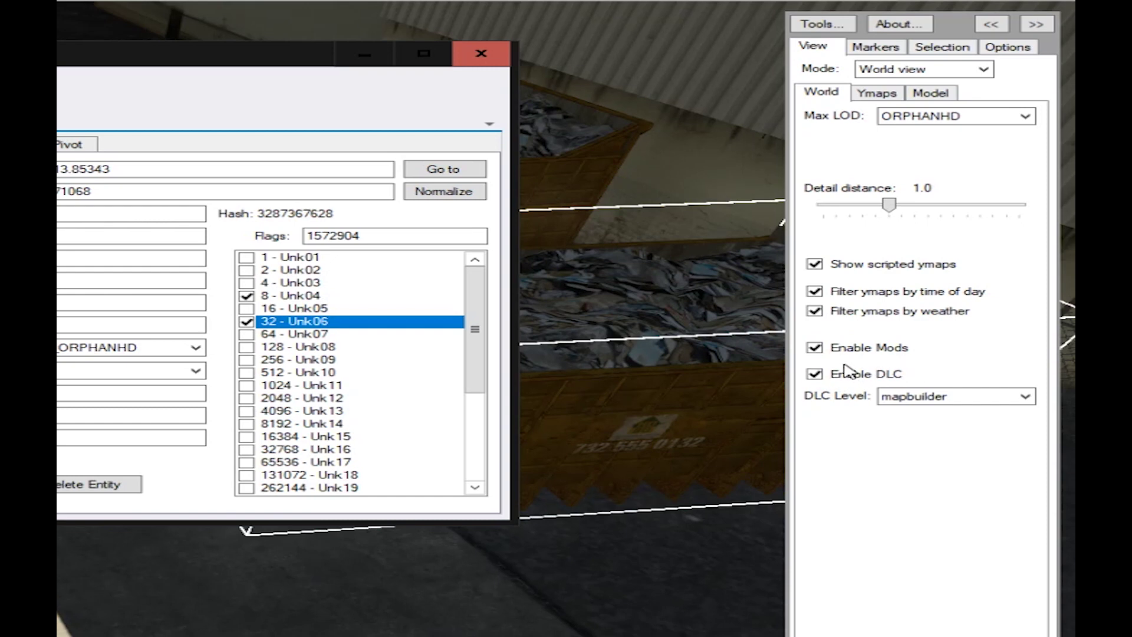
click(826, 404)
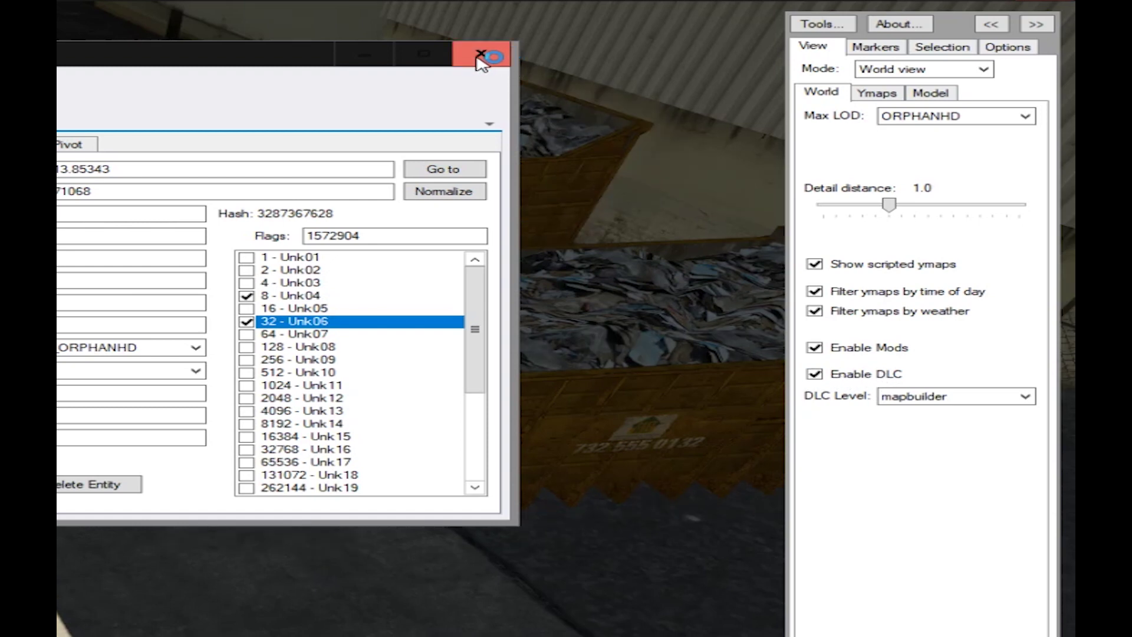
click(501, 86)
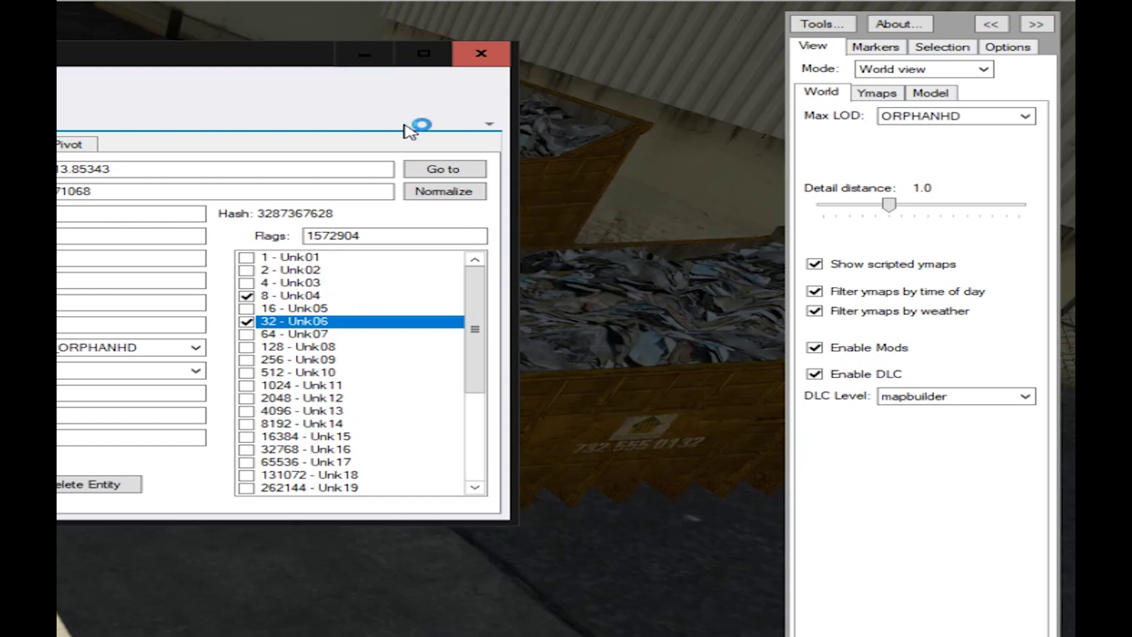
click(483, 52)
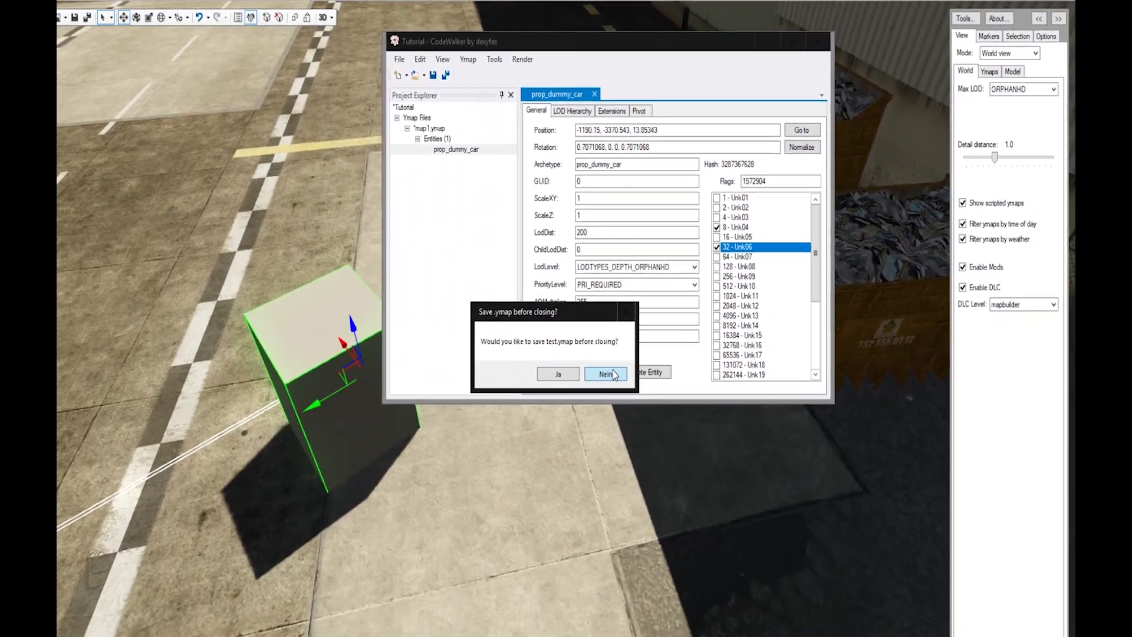
click(614, 371)
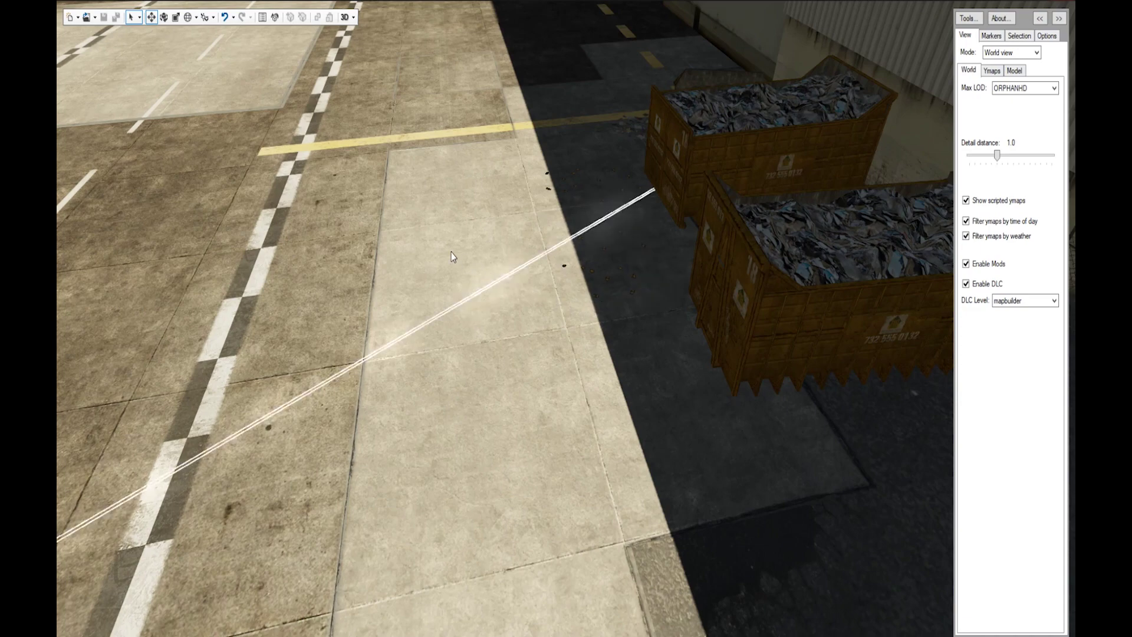
Open RPF Explorer with edit mode enabled and go to the mods folder
click(968, 19)
click(980, 34)
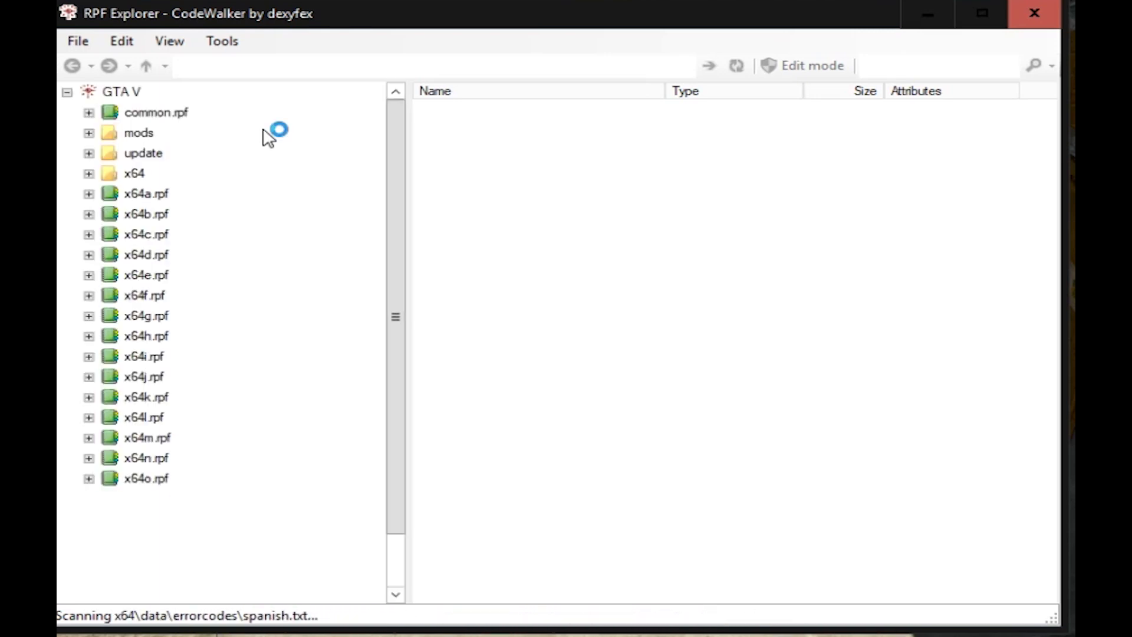
click(784, 69)
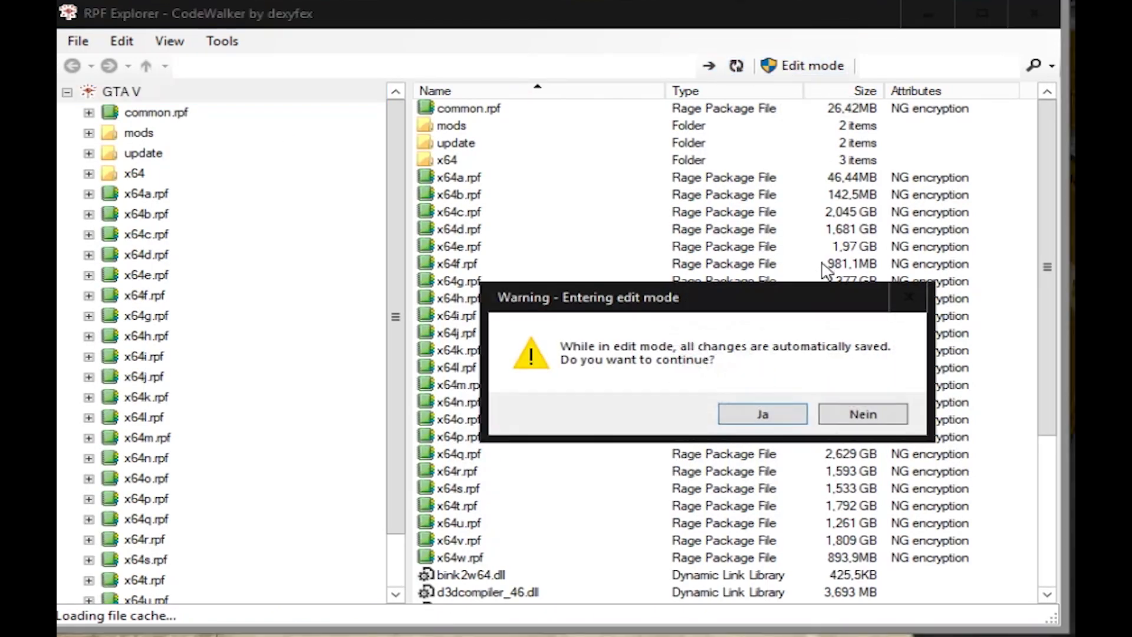
click(758, 420)
click(214, 133)
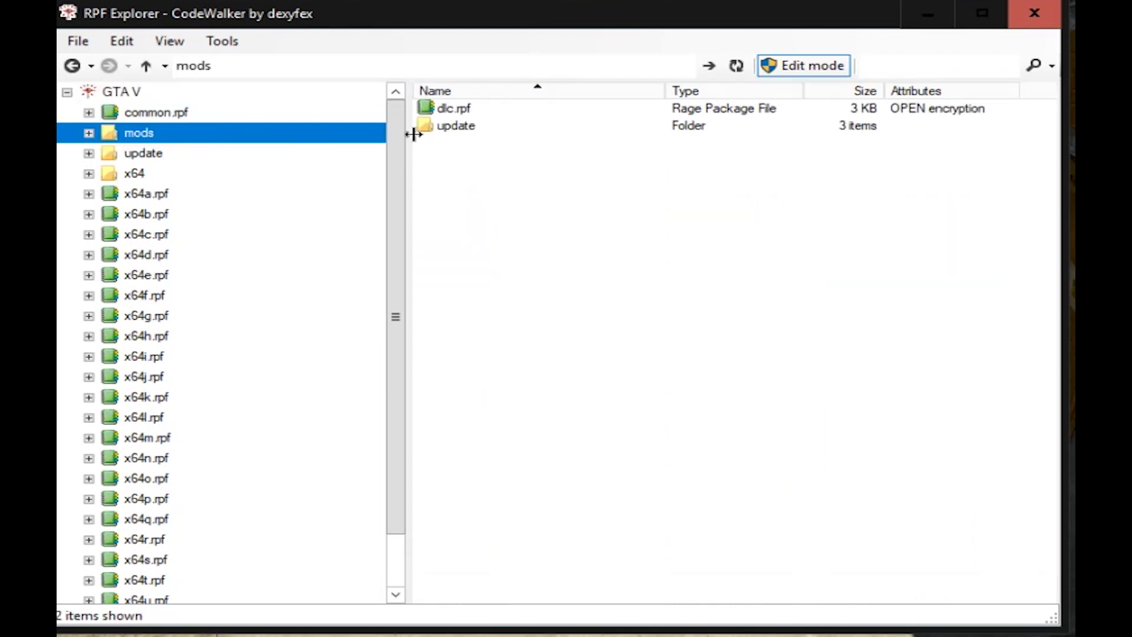
Extract Tutorial.ymap from the mods dlc.rpf archive into the Rebuild PD folder, keeping its file name
double_click(495, 109)
click(463, 109)
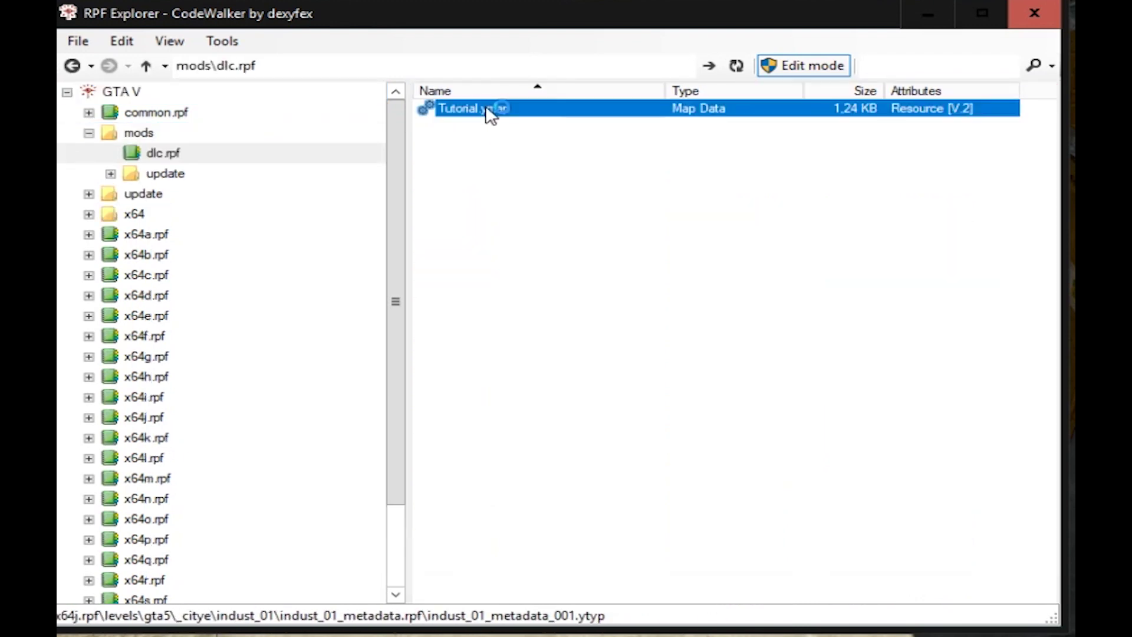
right_click(486, 107)
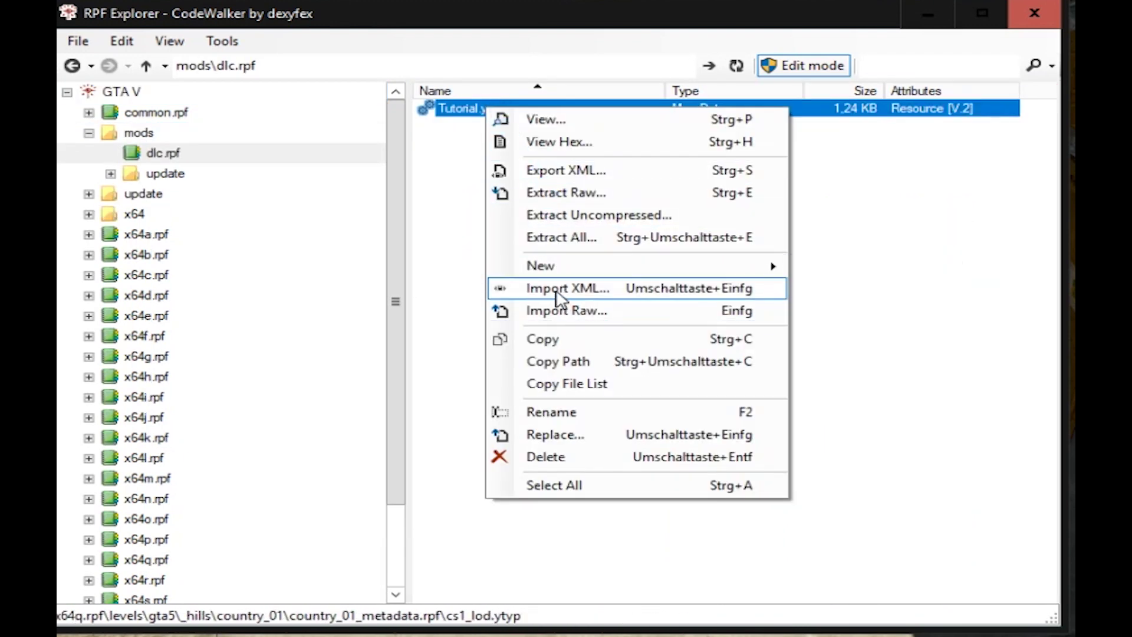
click(556, 171)
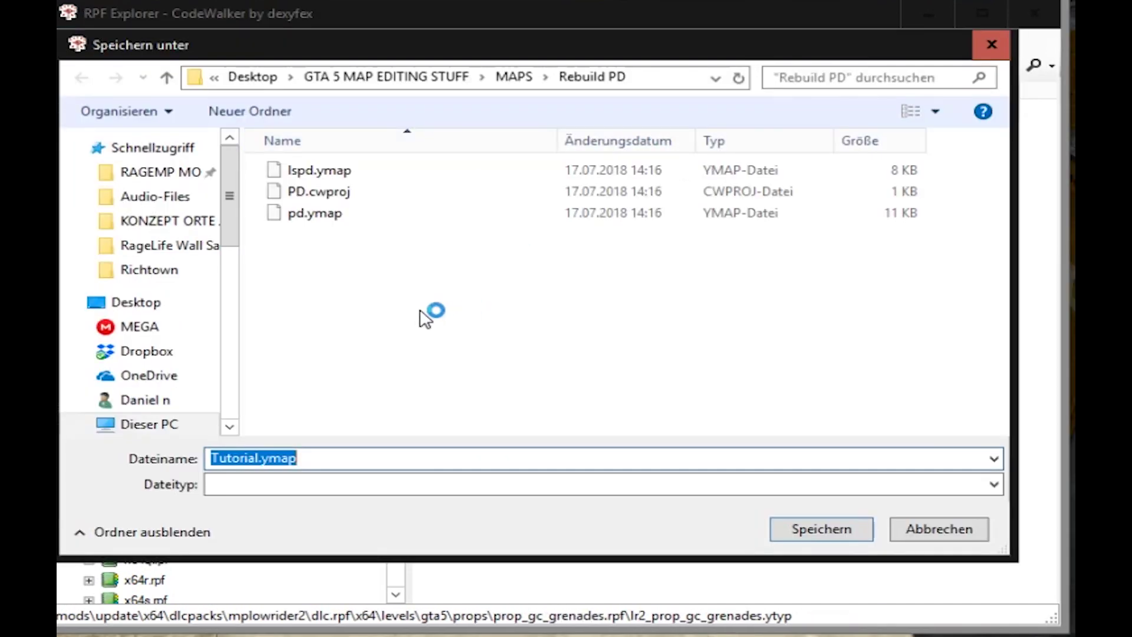
click(799, 525)
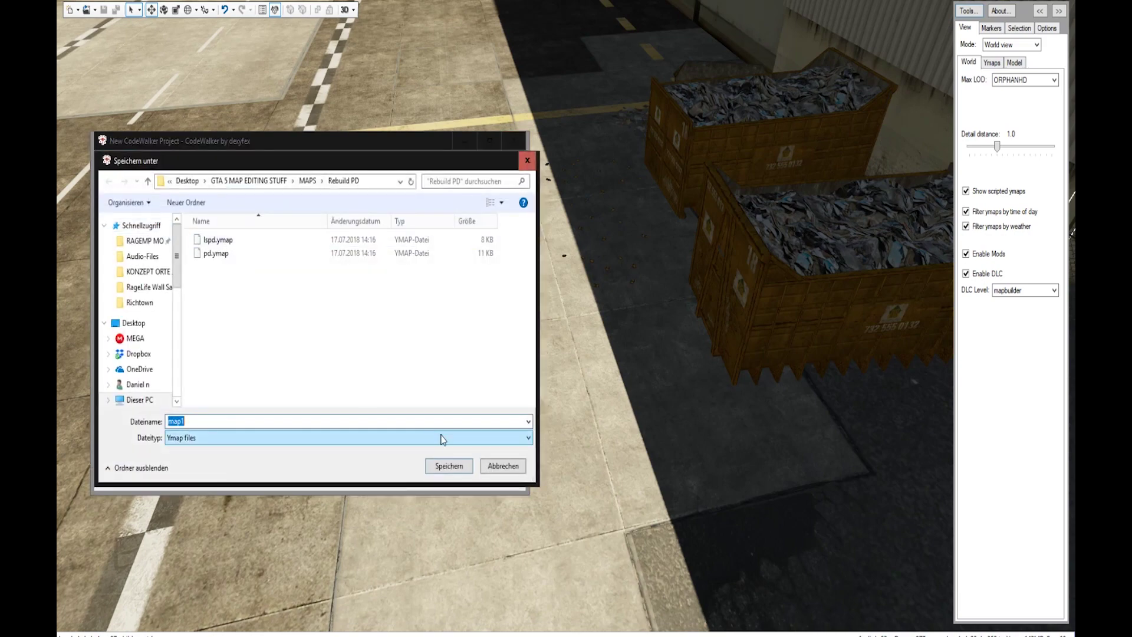
Save the new project's ymap as map1 in the Rebuild PD folder and dismiss the project file save dialog
click(450, 466)
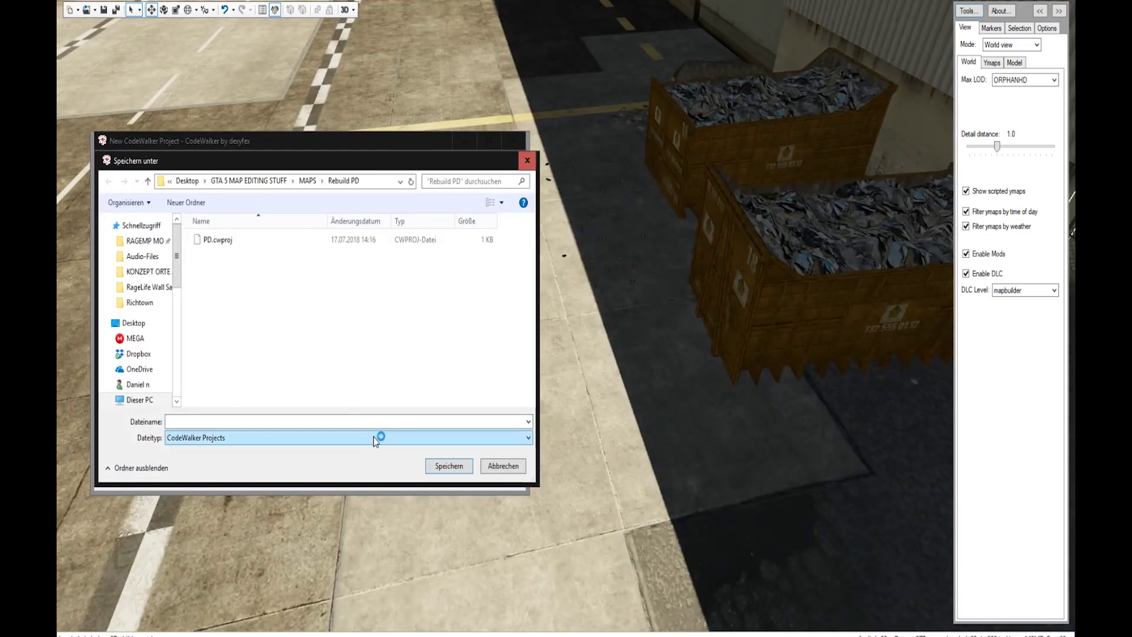
key(Return)
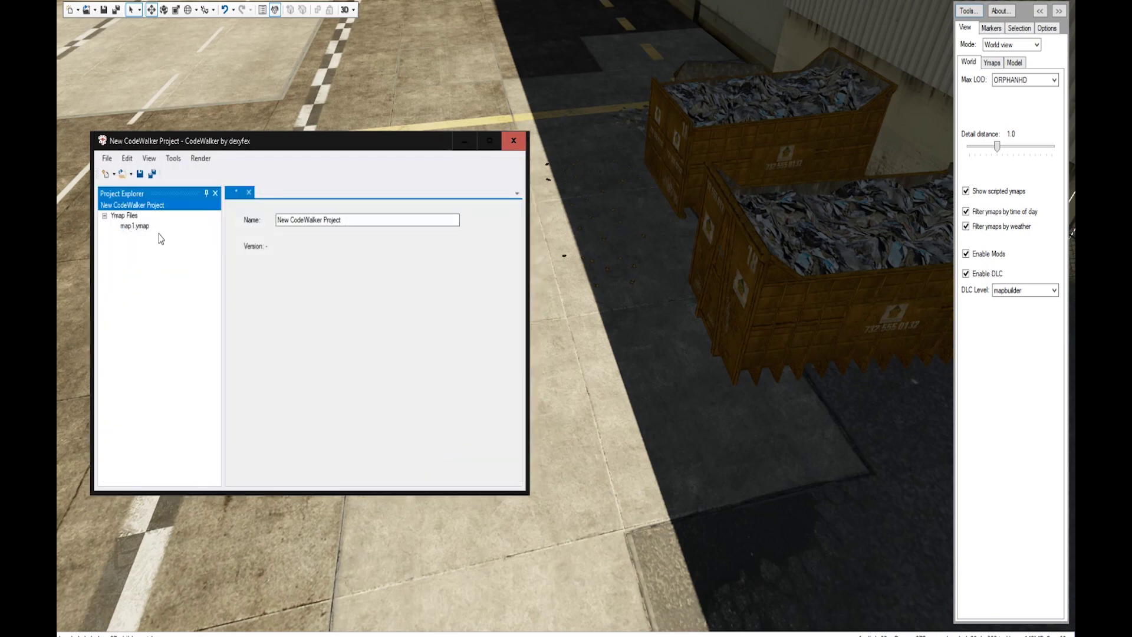